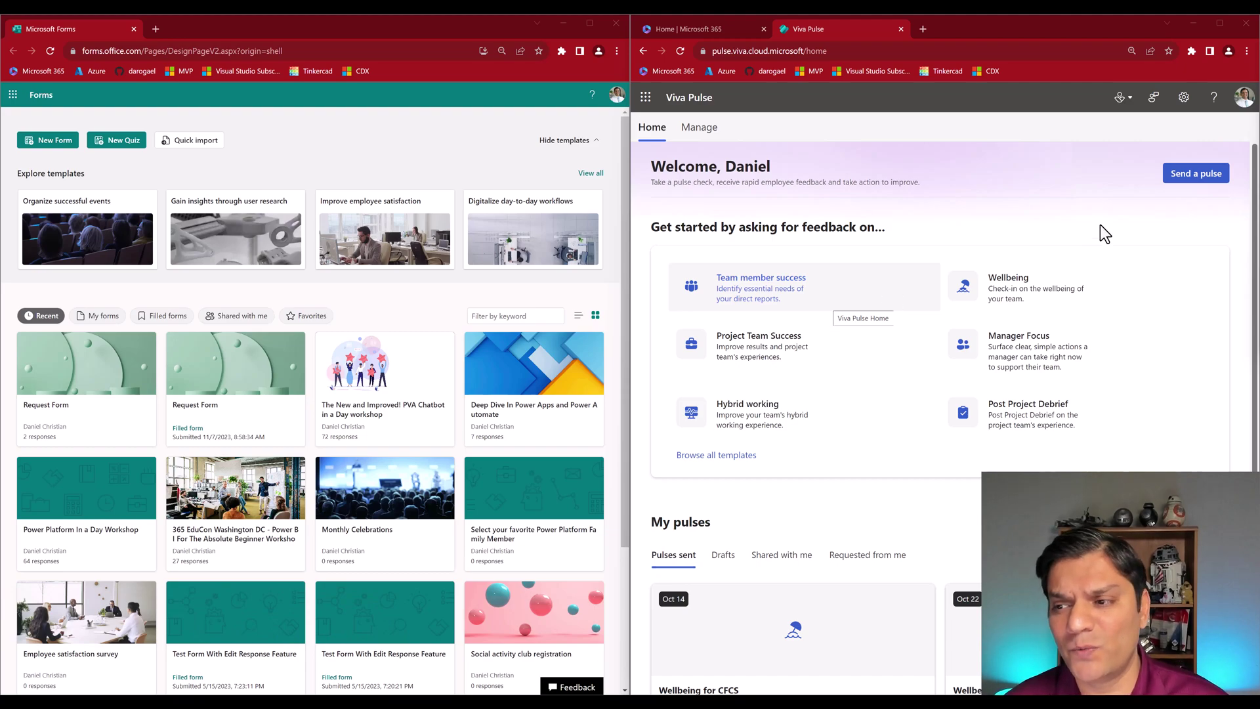
Start a new pulse and choose the Manager Focus template from the template list
left_click(1181, 183)
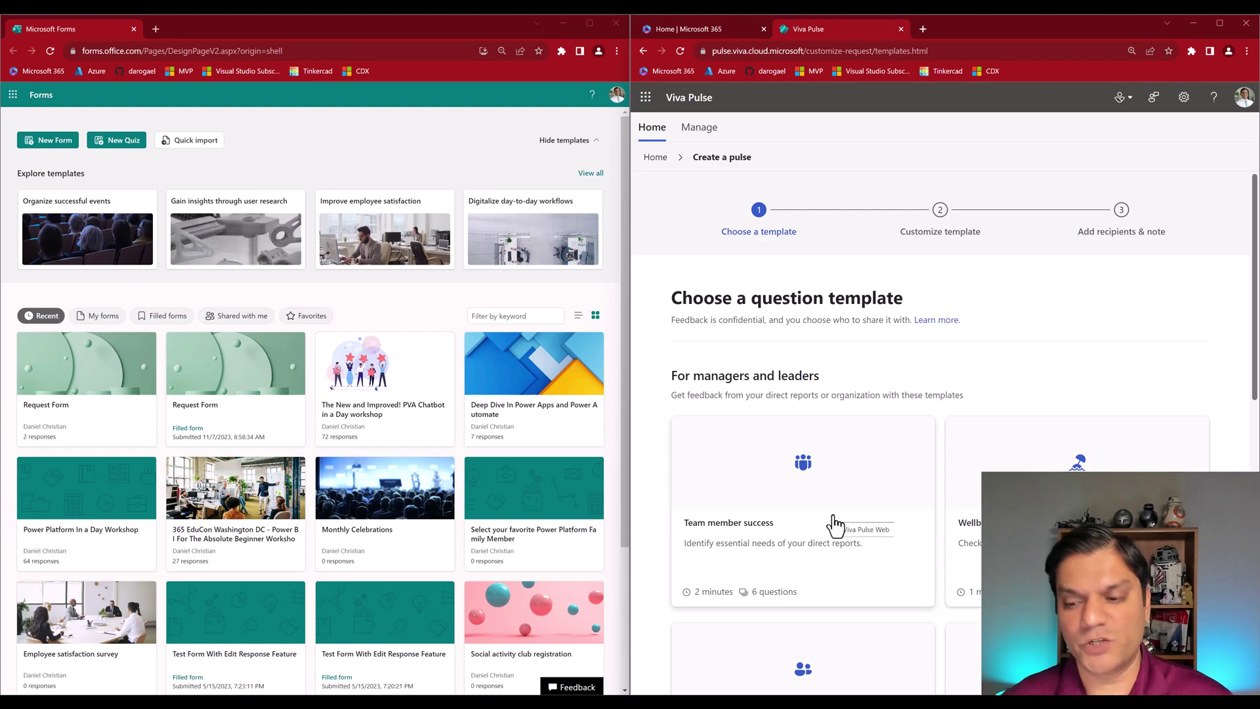
scroll(835, 526, "down", 1)
scroll(835, 525, "down", 3)
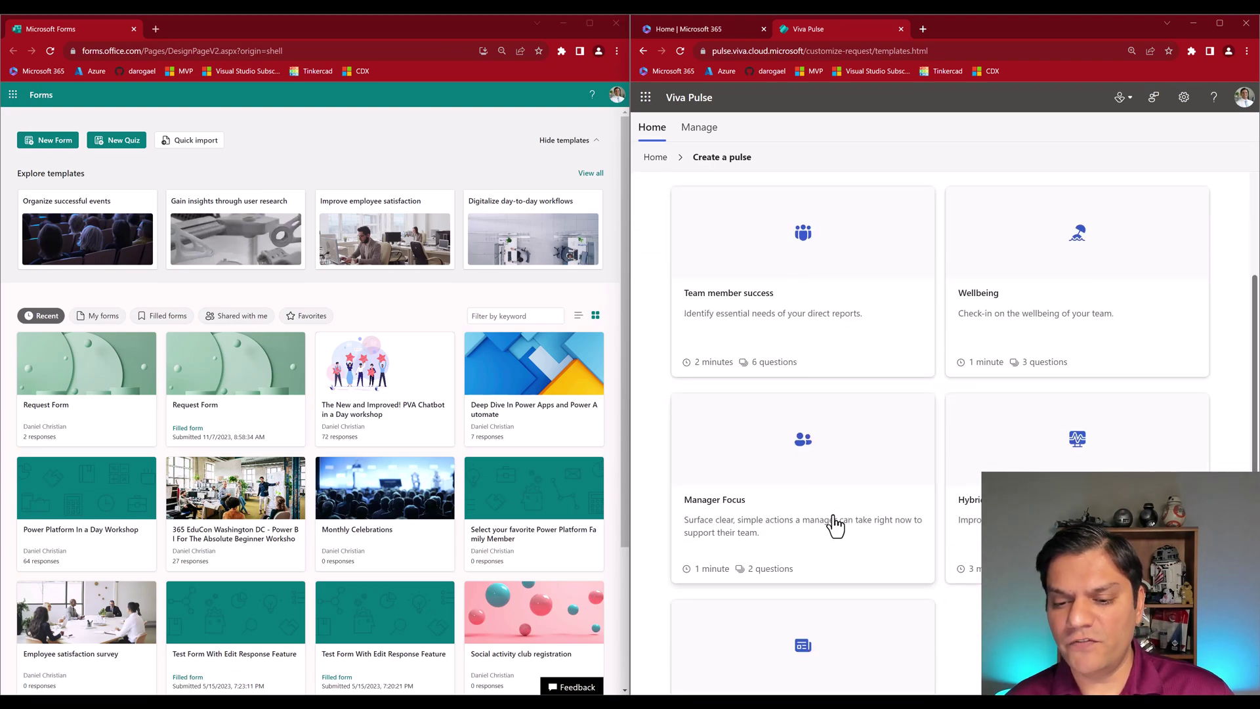
scroll(835, 525, "down", 1)
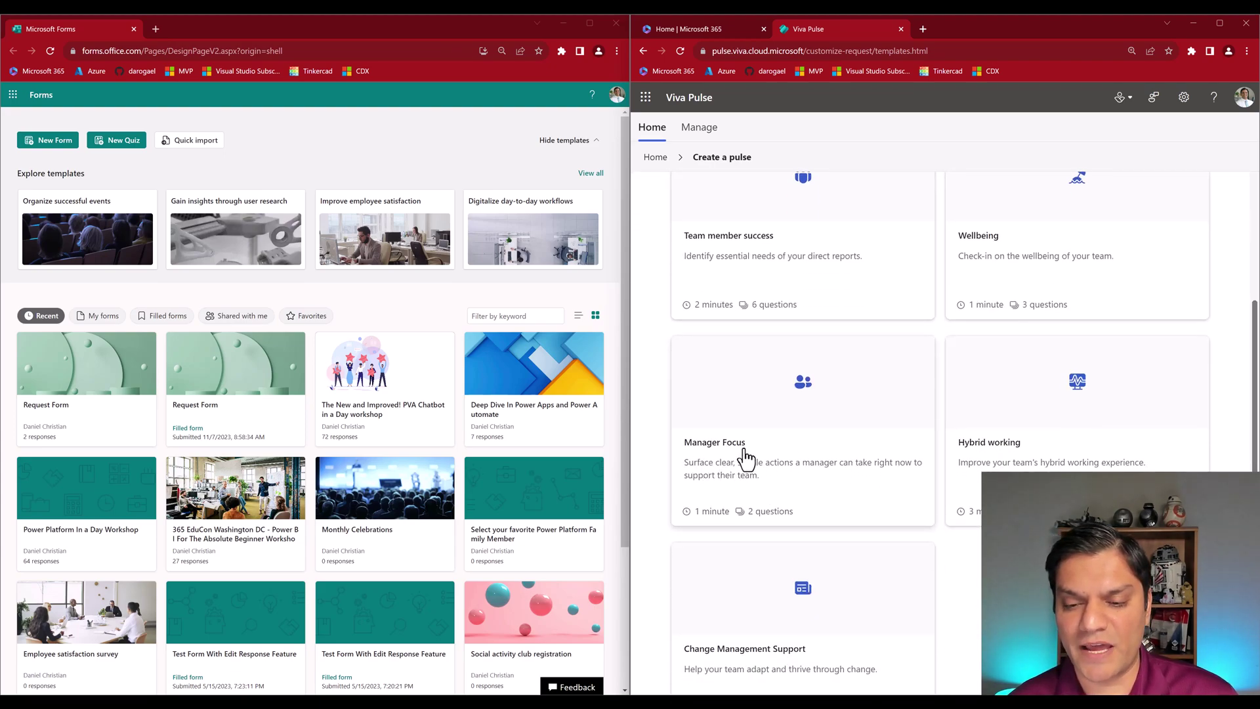
left_click(785, 500)
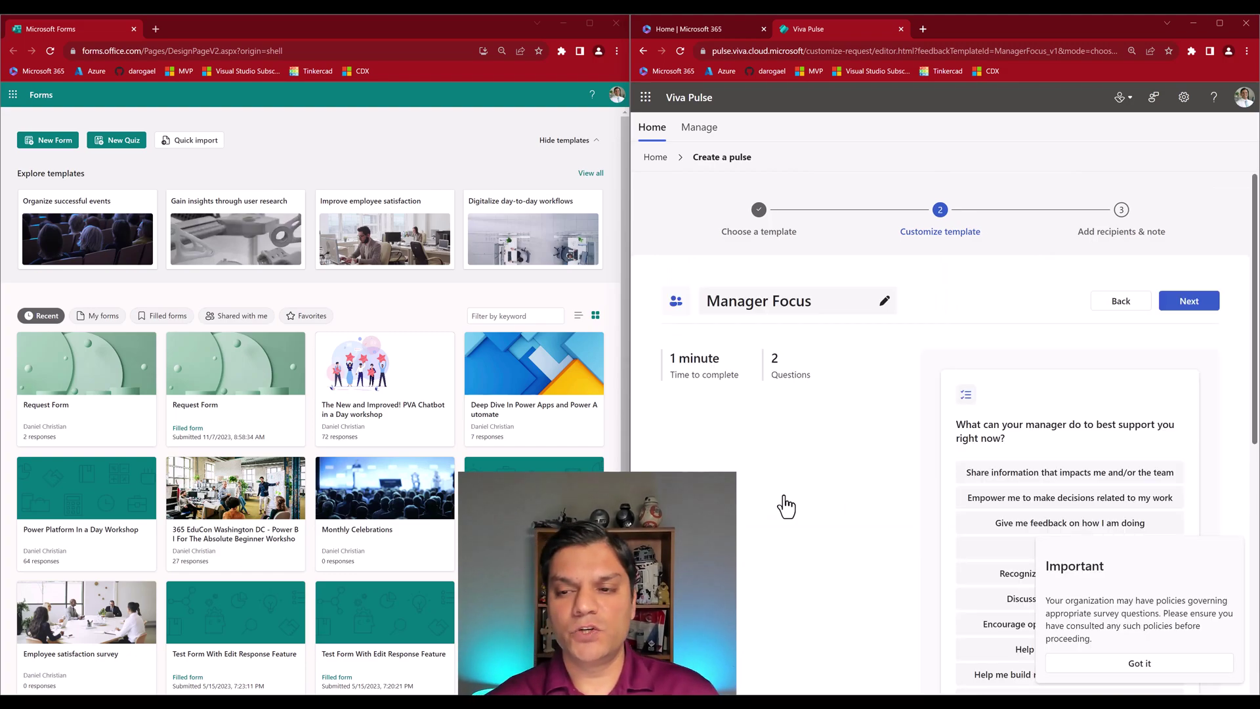
Dismiss the policy notice, maximize the editor, and review the support and comment questions
left_click(1171, 670)
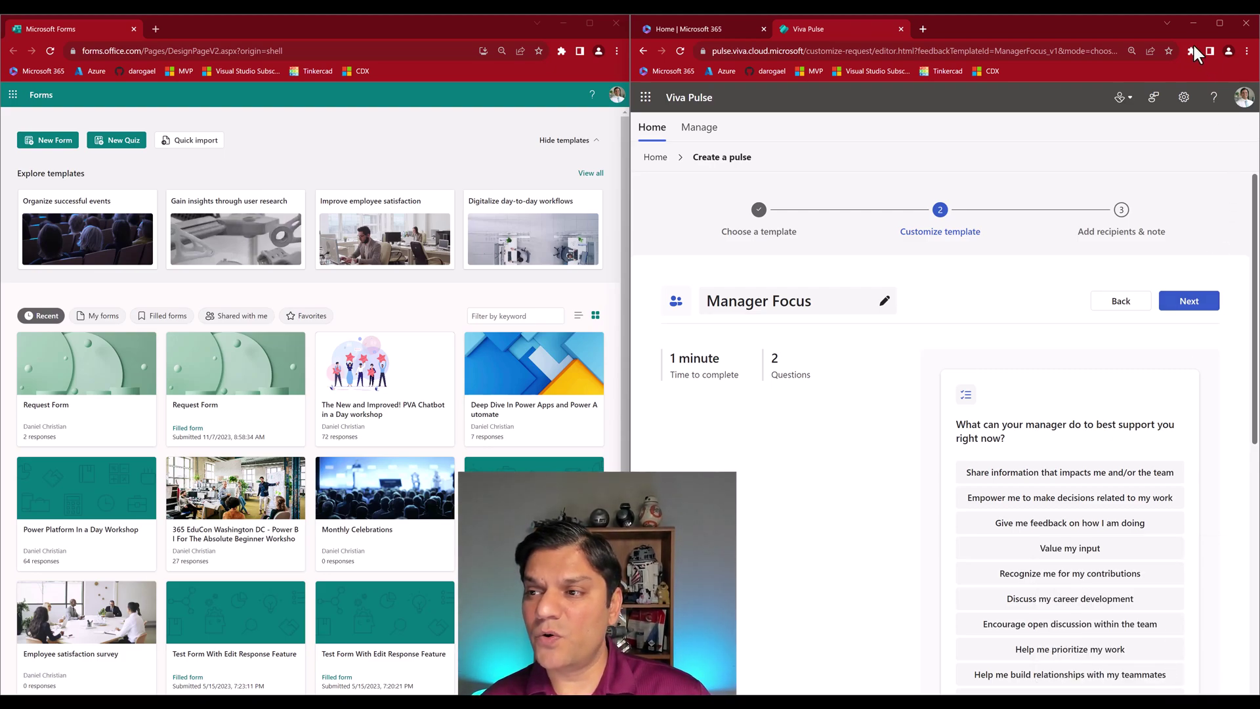
left_click(1218, 24)
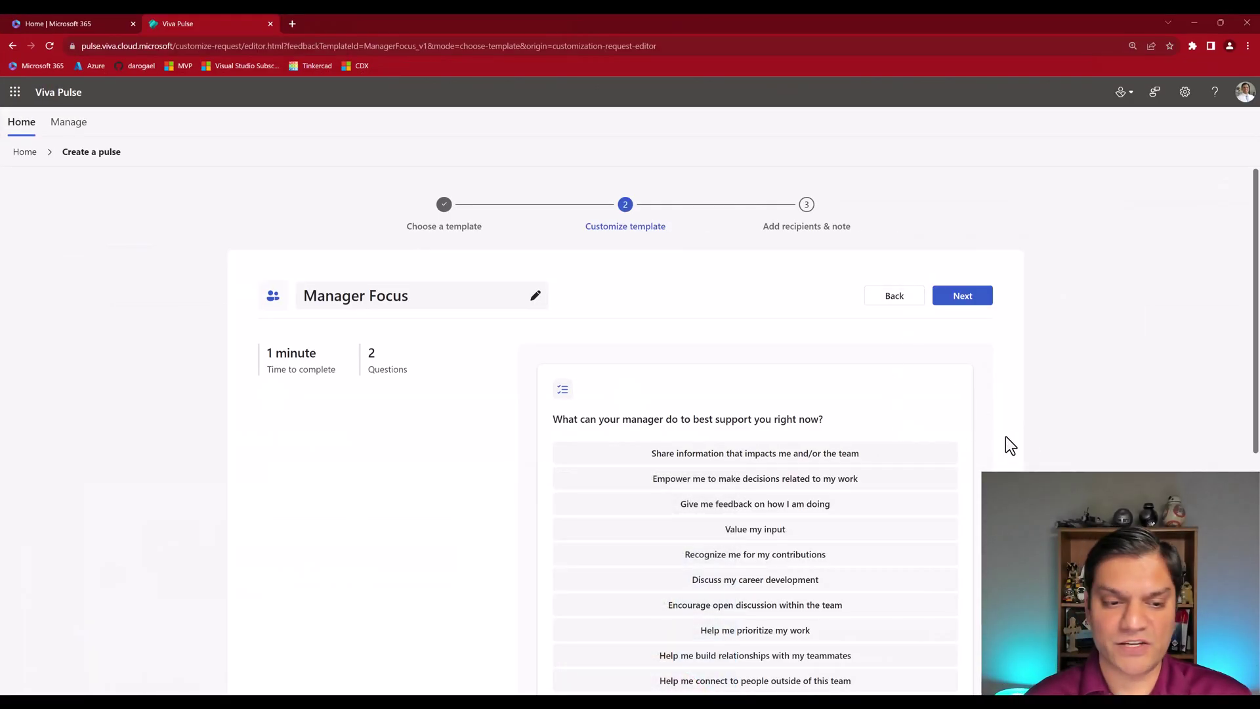
scroll(1057, 443, "down", 5)
scroll(1057, 443, "down", 2)
scroll(1057, 443, "up", 5)
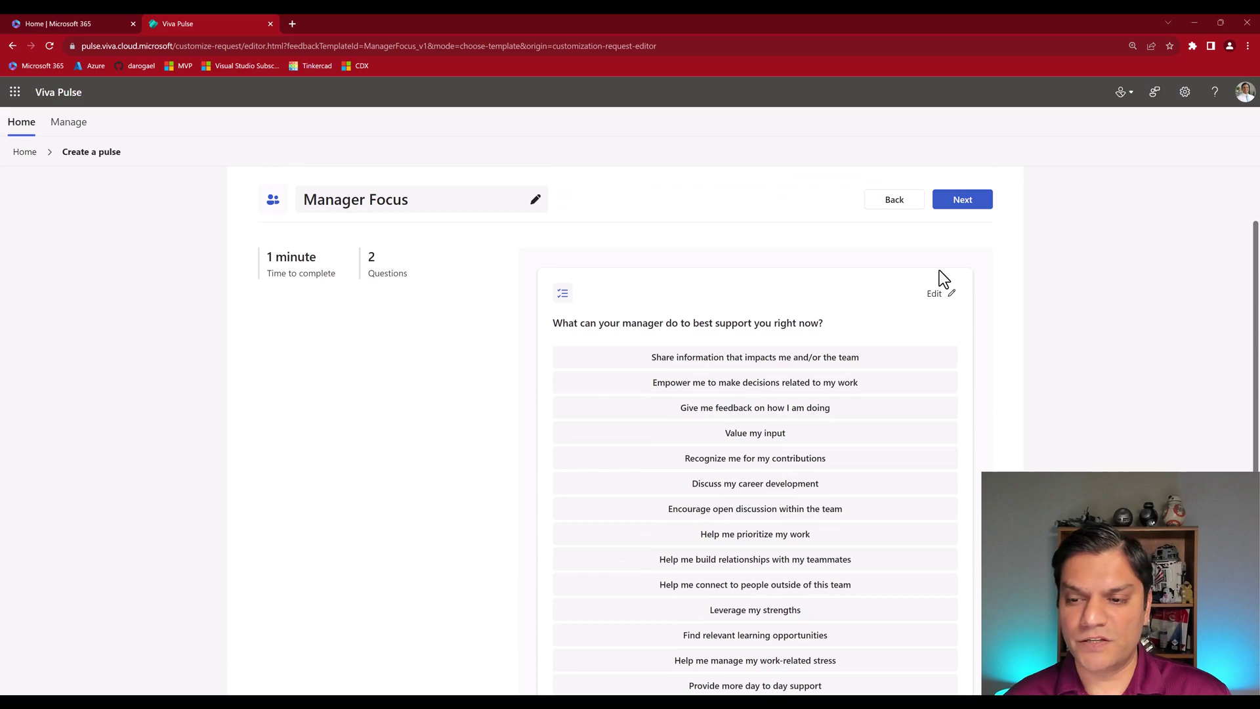
scroll(982, 388, "down", 5)
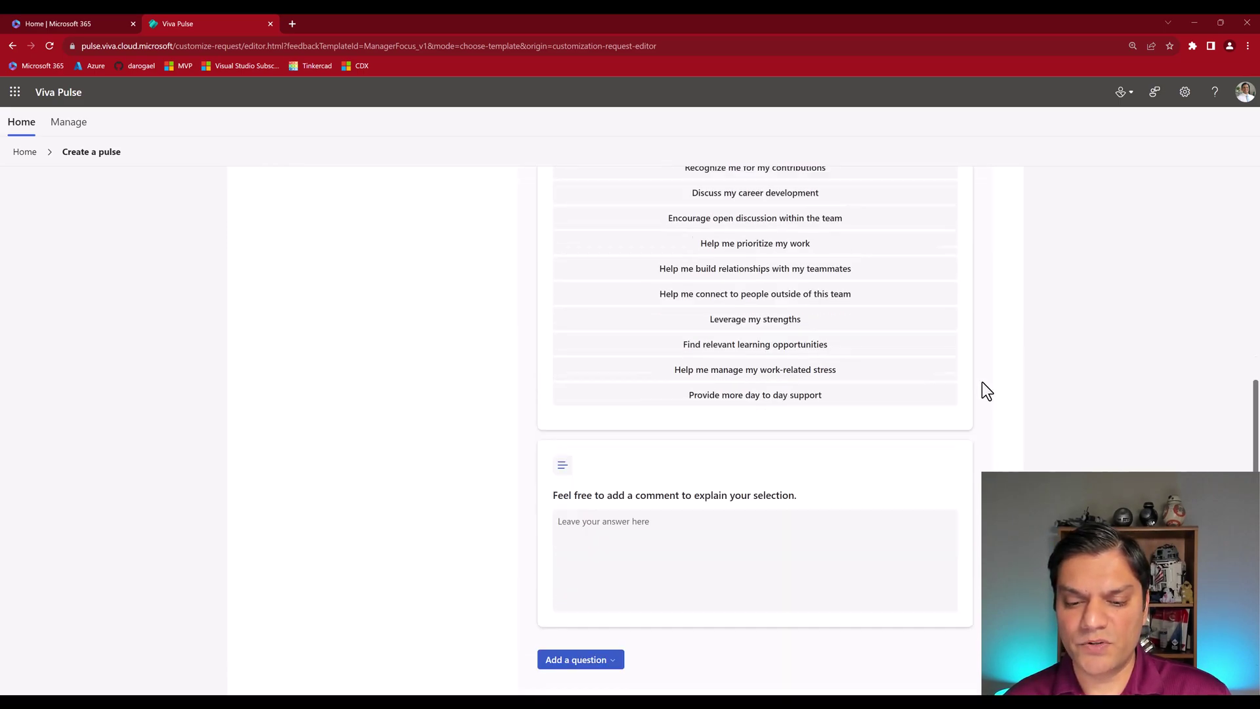
scroll(982, 390, "down", 1)
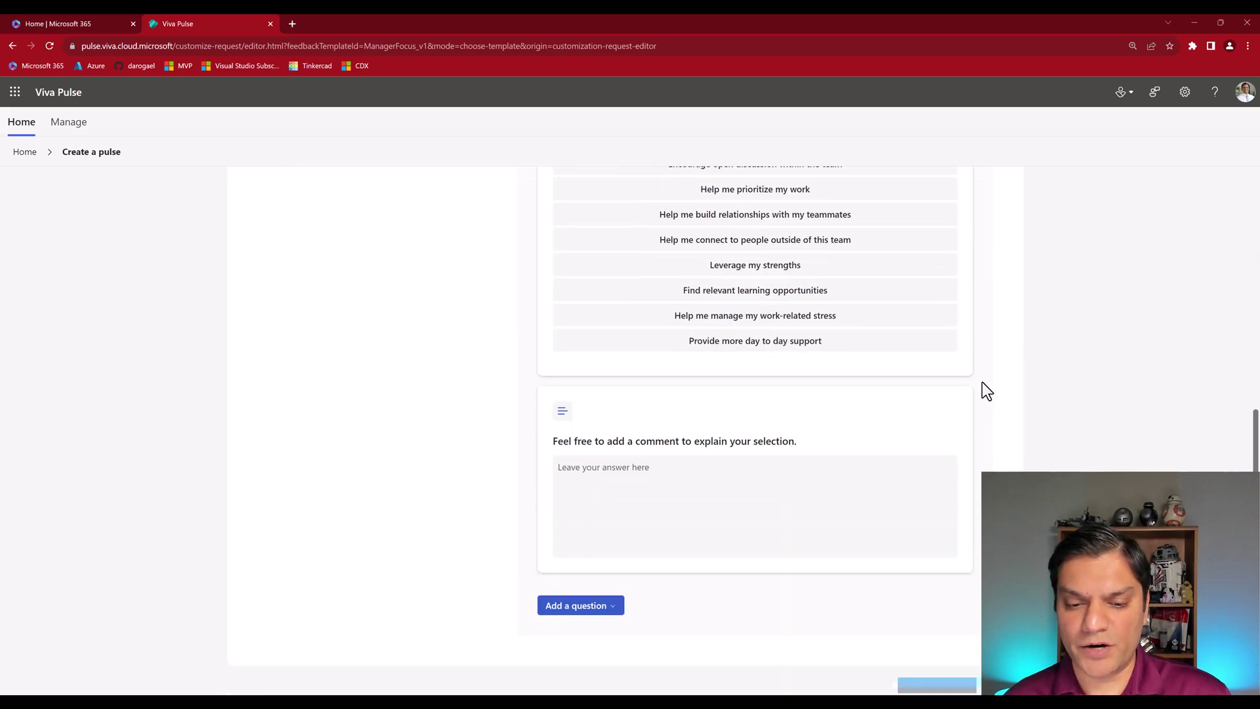
Add a 1-to-5 Rating question as the third question, below the comment question
left_click(591, 606)
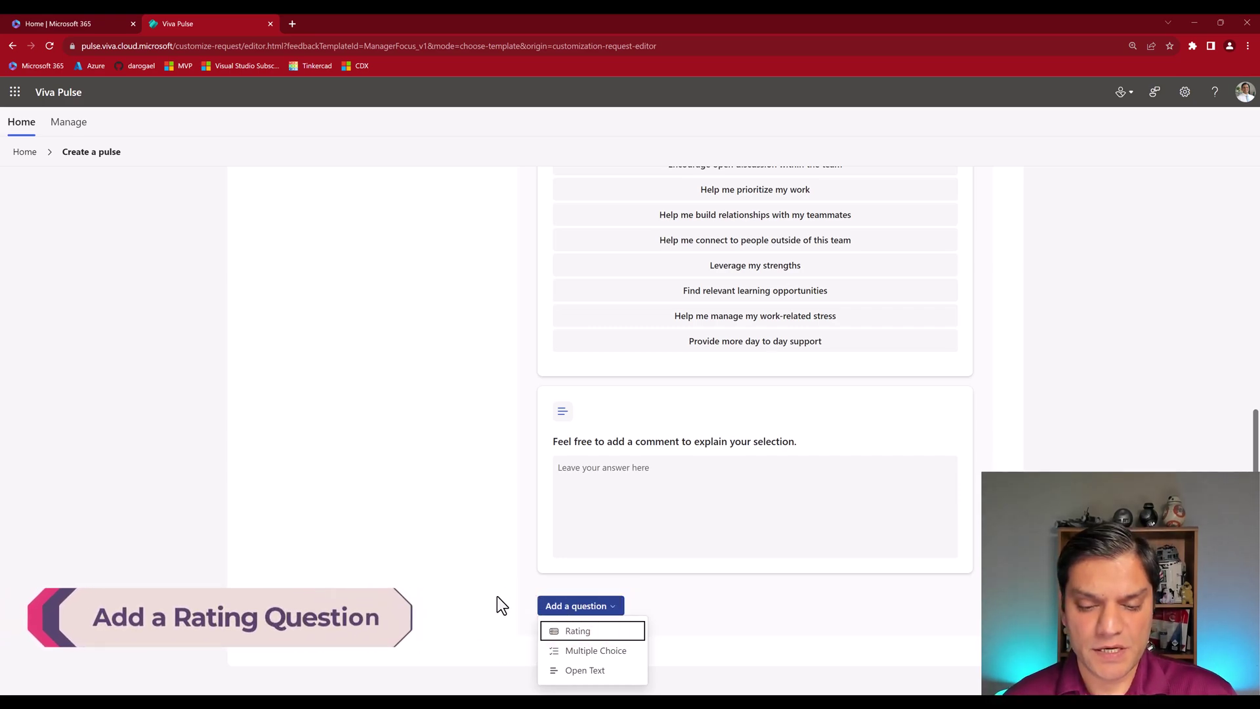
left_click(595, 633)
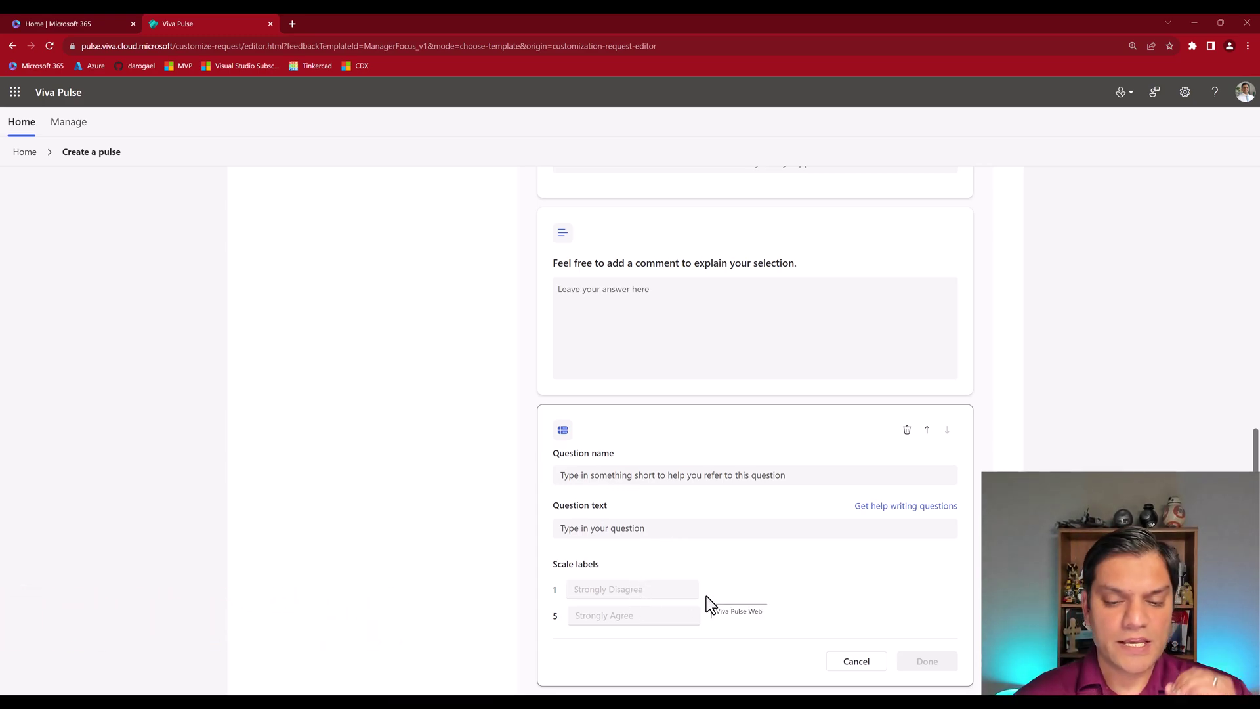
scroll(560, 602, "down", 1)
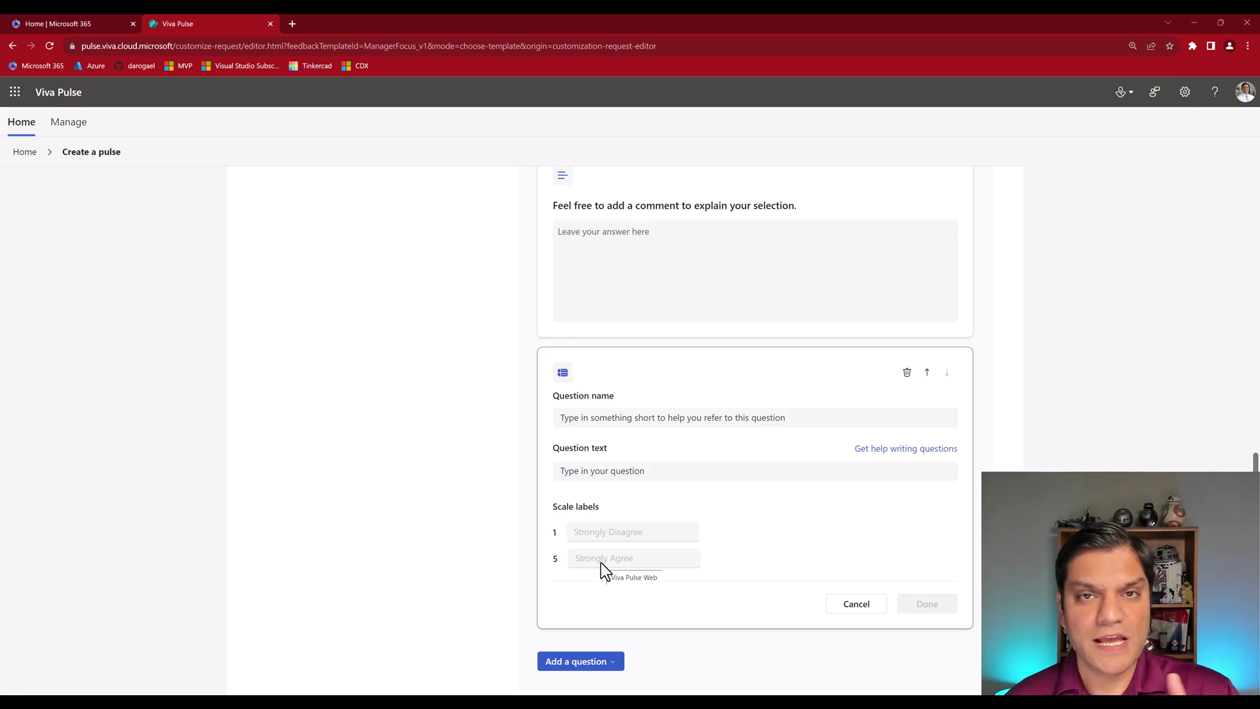
mouse_move(732, 702)
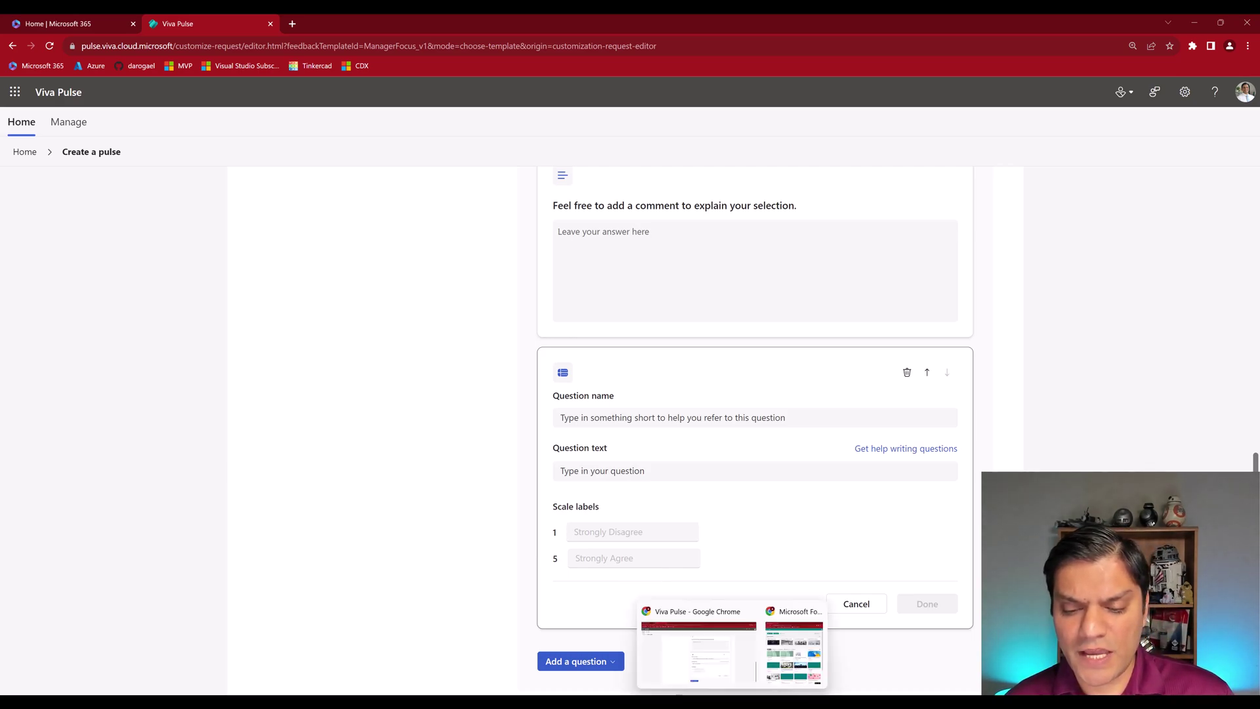
Bring the Microsoft Forms window forward, maximize it, and start a New Form
left_click(796, 656)
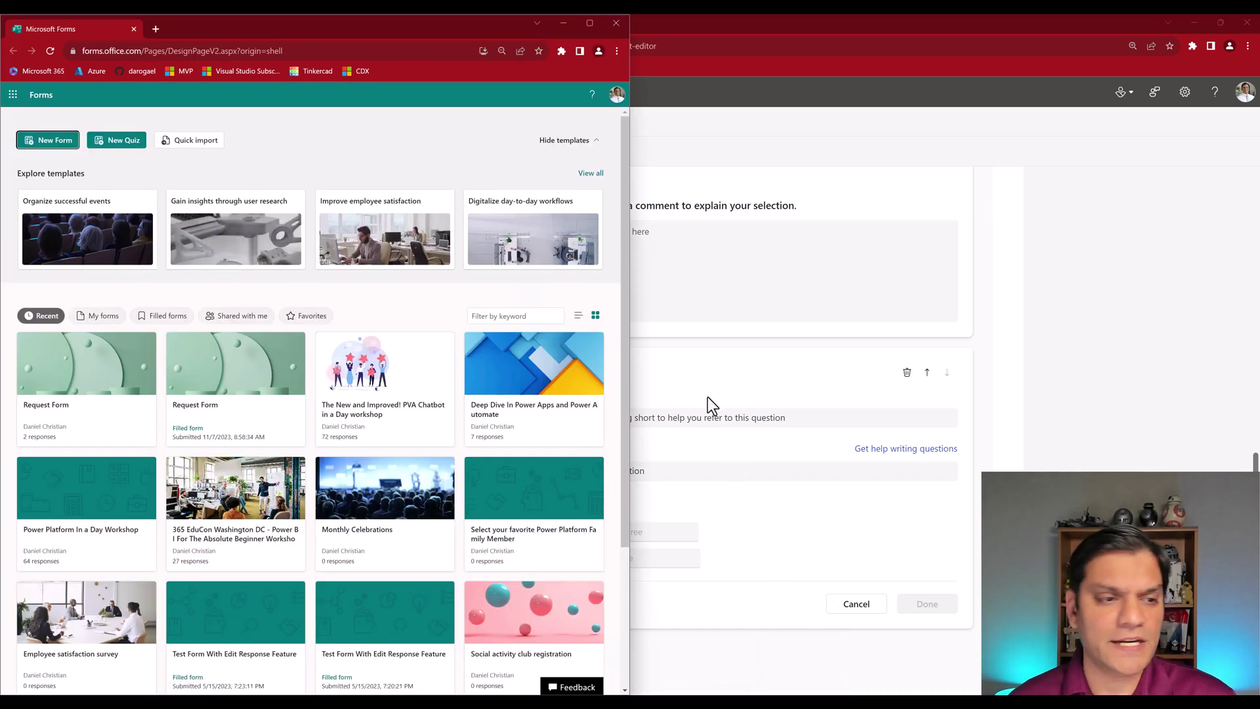
left_click(593, 16)
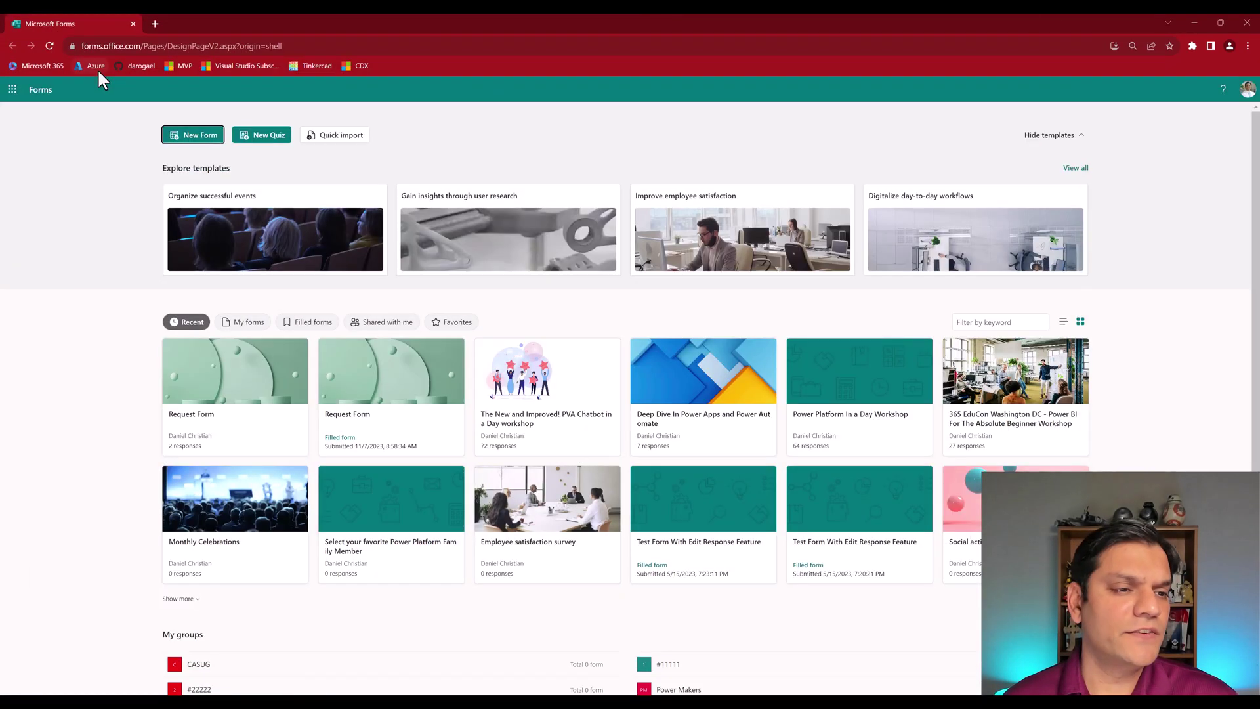
left_click(174, 135)
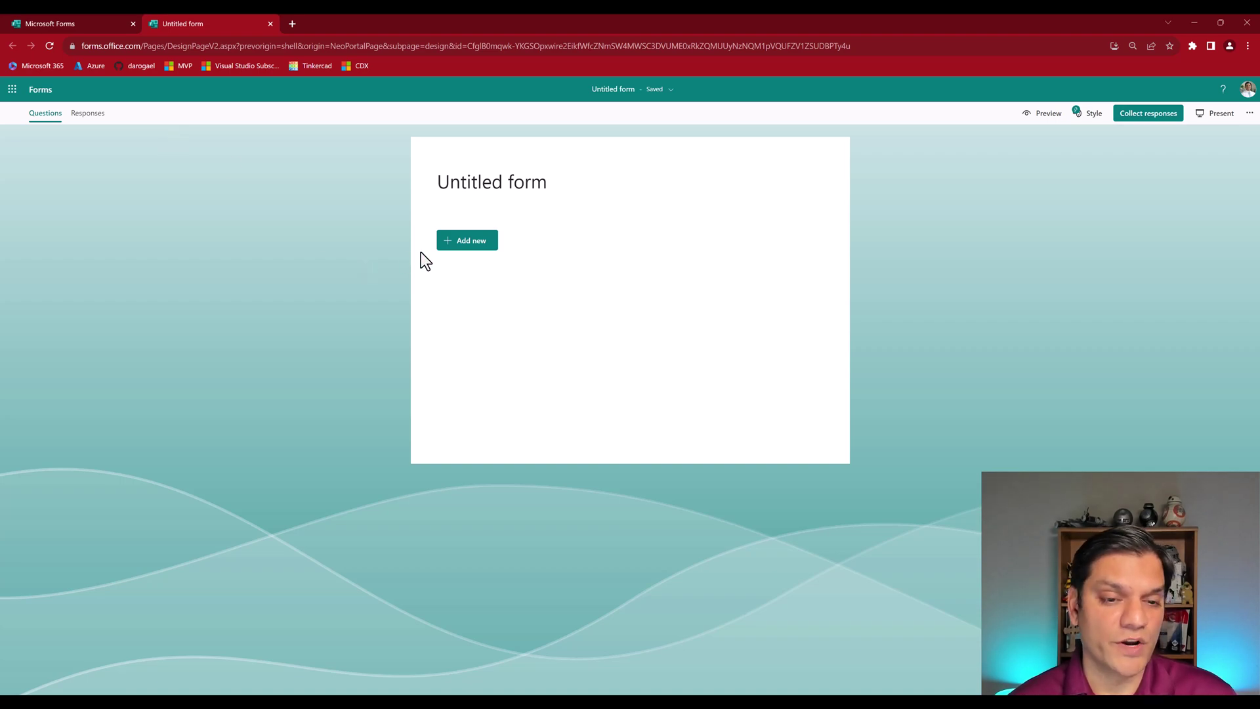
Add a Rating question to the untitled form after browsing the extra question types
left_click(453, 247)
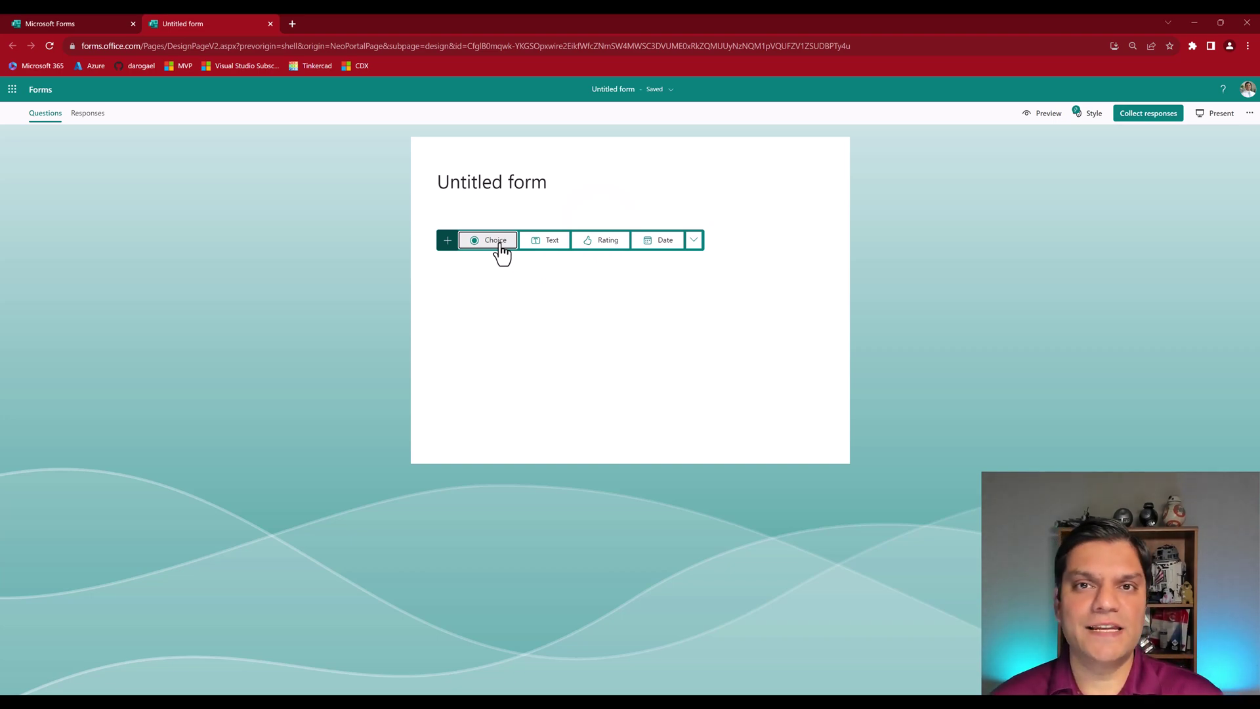
left_click(697, 249)
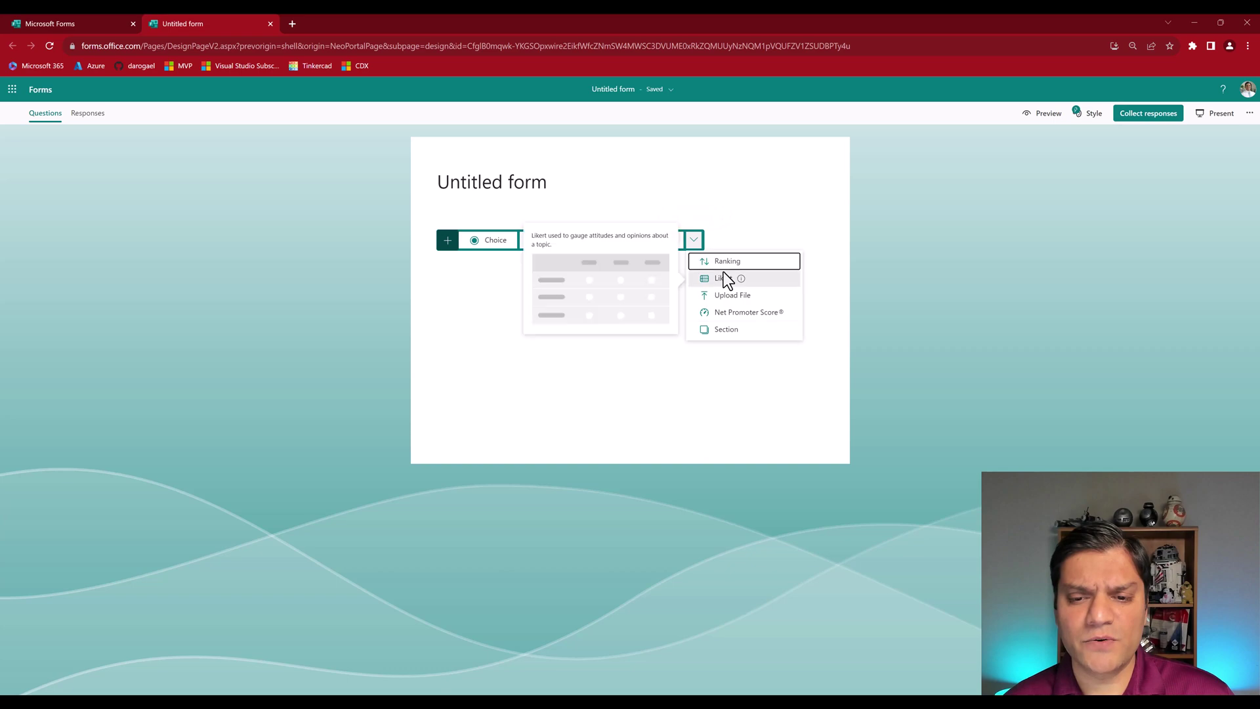
mouse_move(708, 277)
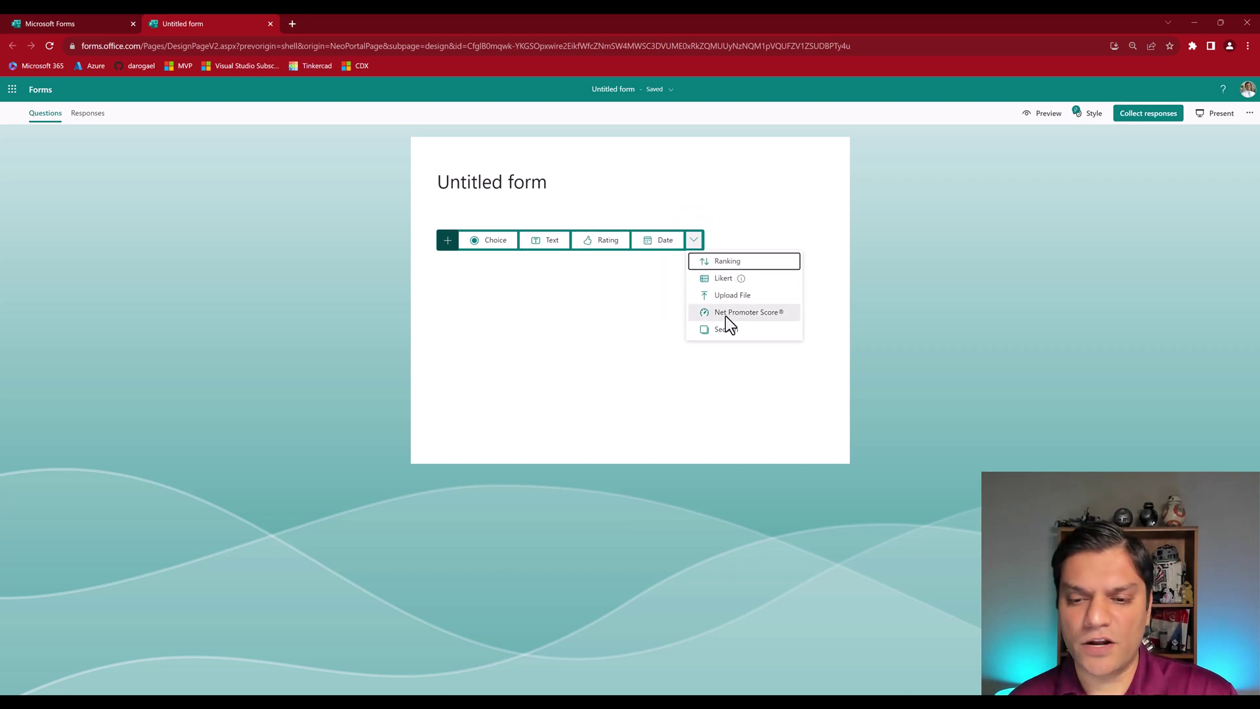
left_click(621, 343)
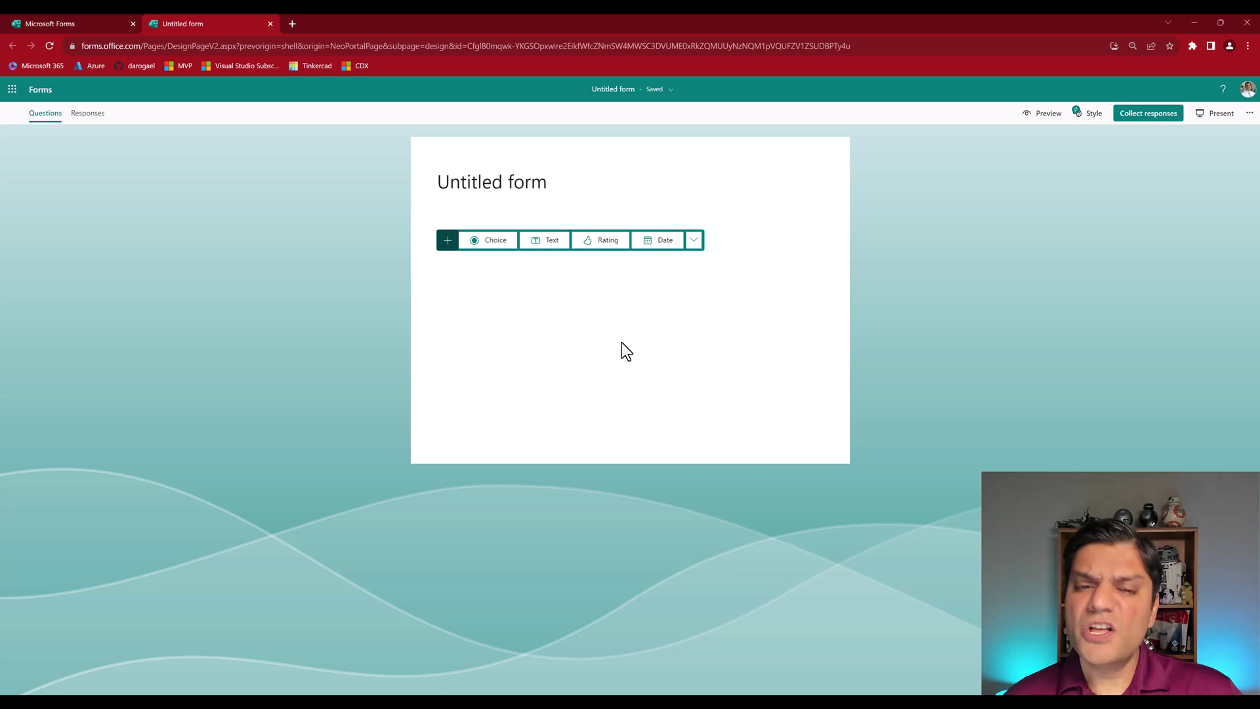
left_click(602, 248)
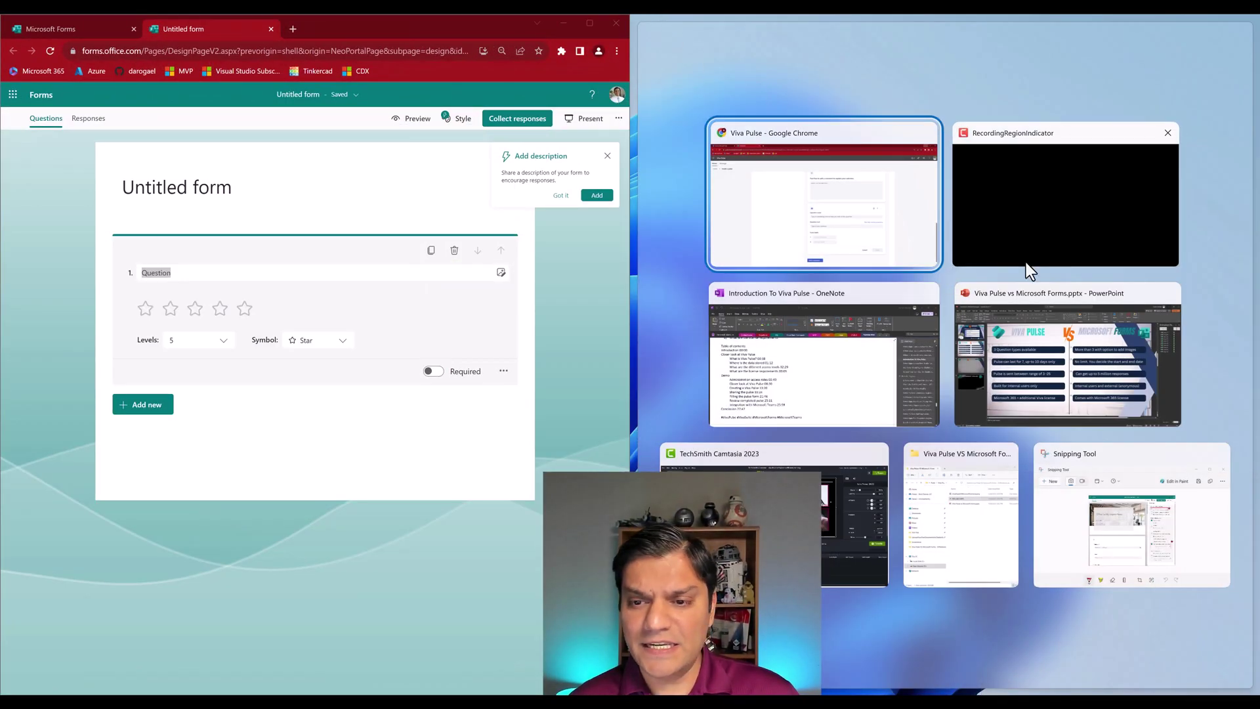
With Viva Pulse snapped right, set the rating to 10 Star levels and select question 1's title
left_click(879, 248)
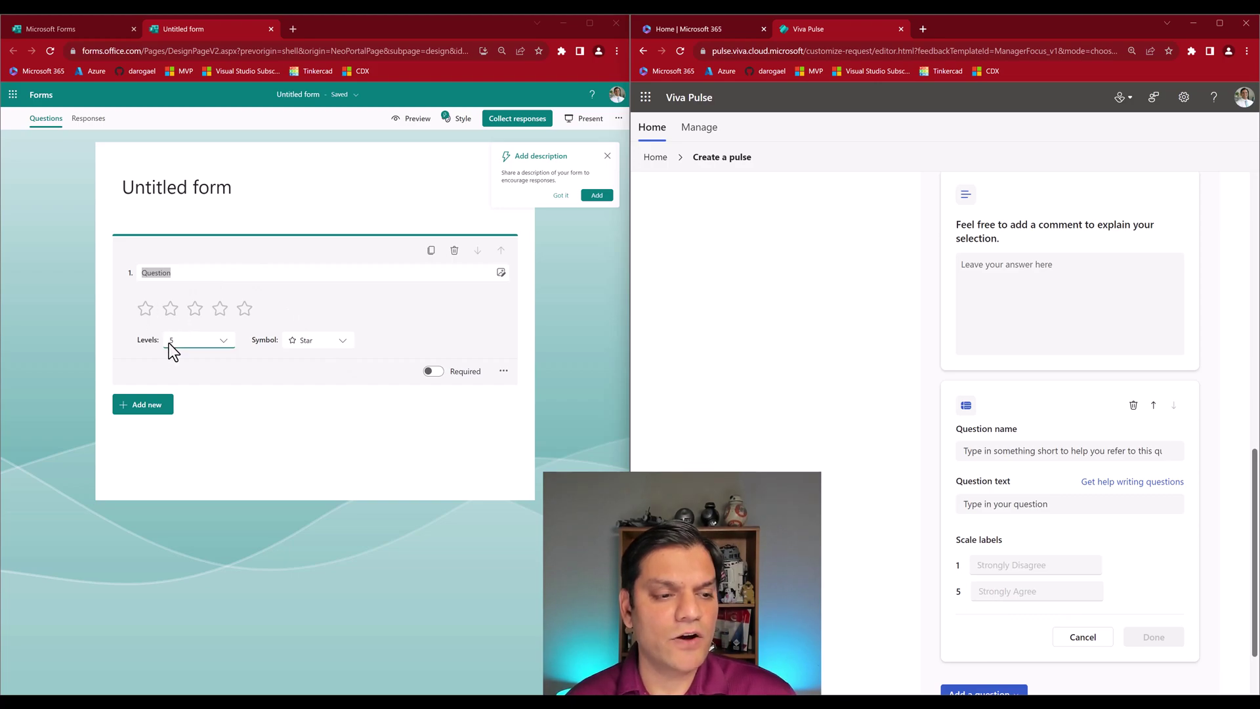
left_click(197, 354)
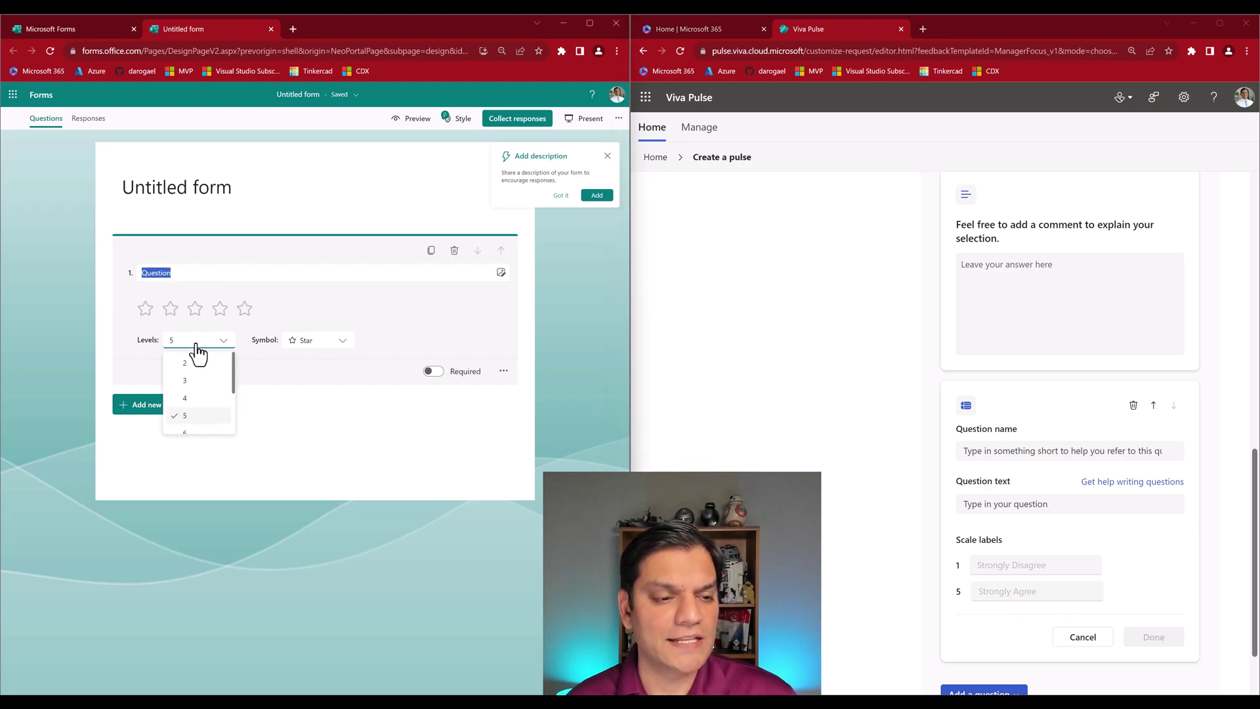
left_click(189, 433)
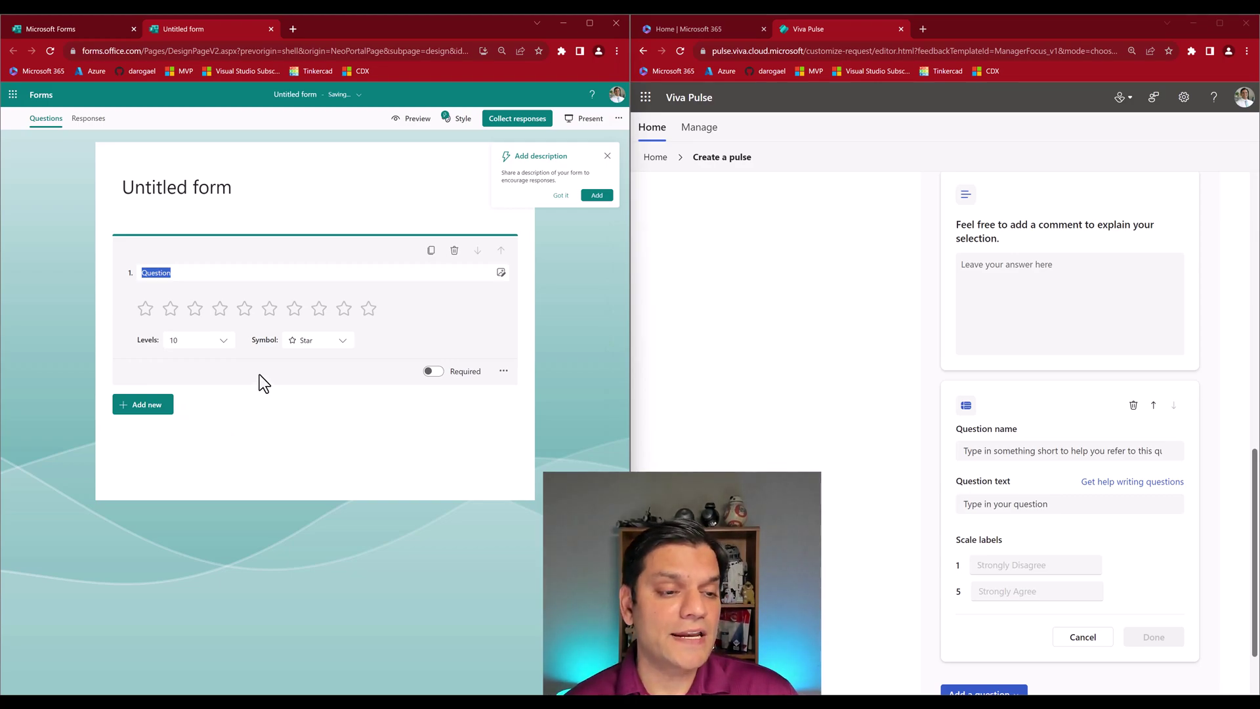
left_click(332, 346)
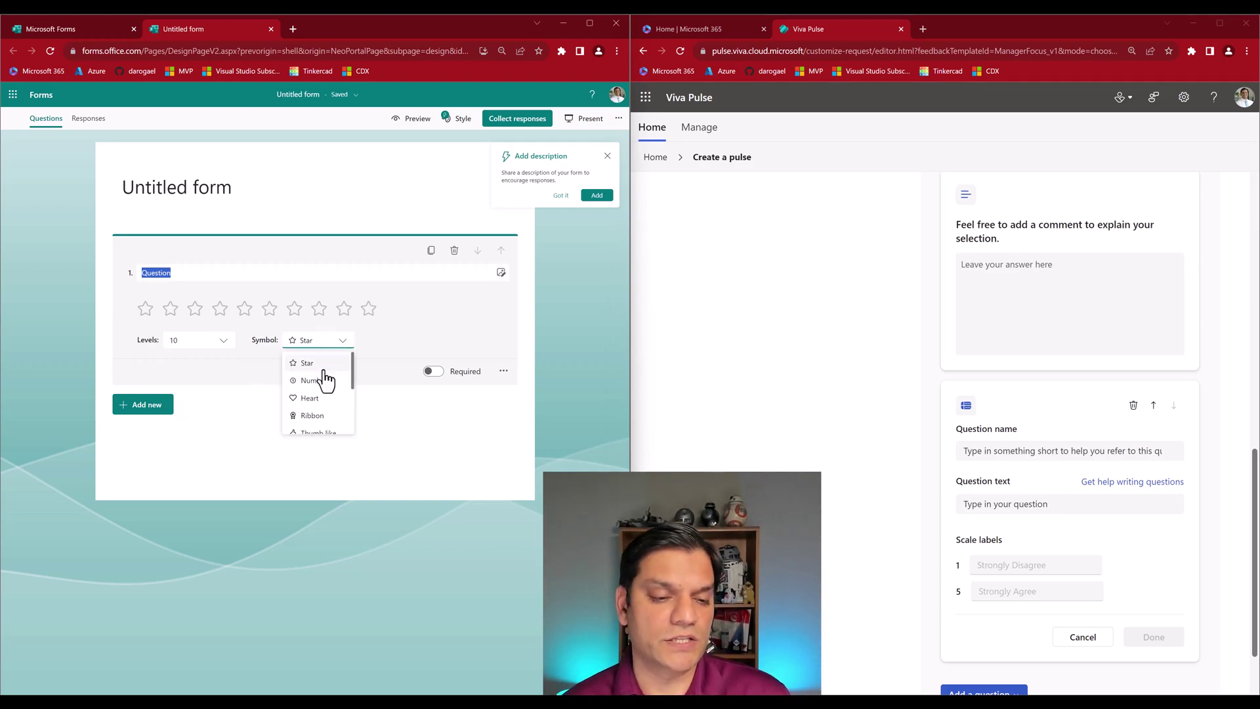
scroll(328, 396, "down", 2)
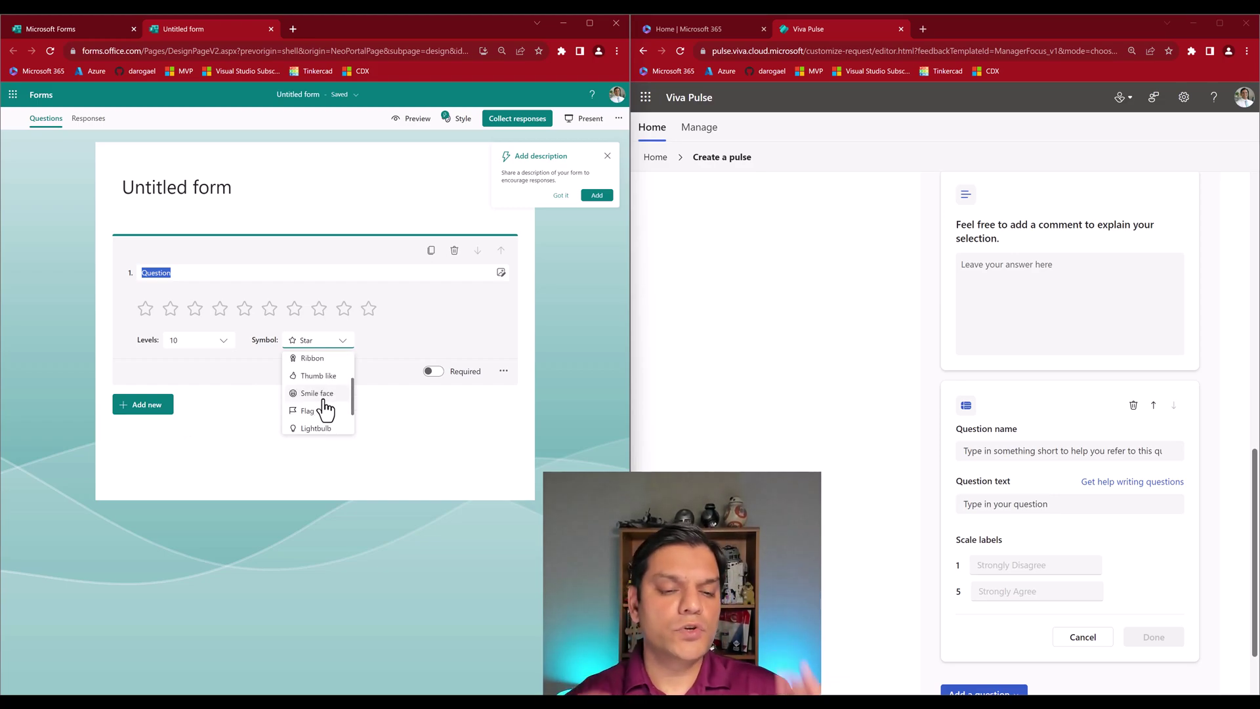
left_click(405, 441)
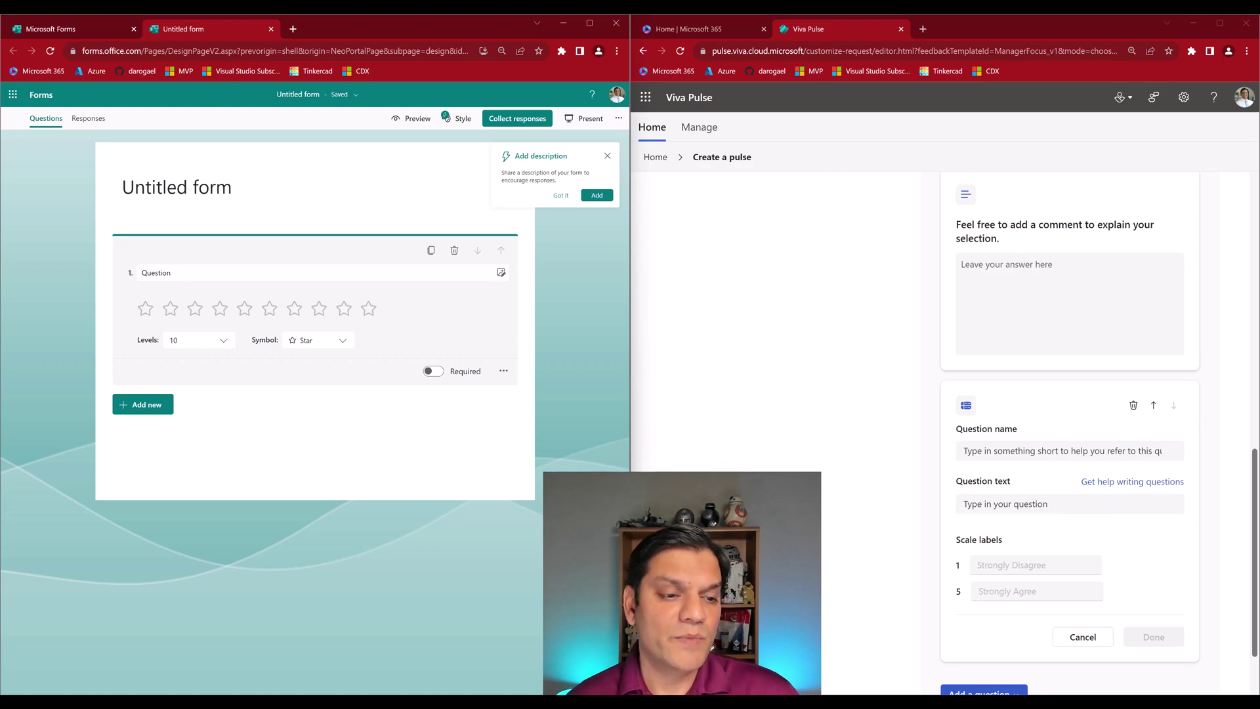
left_click(181, 272)
double_click(182, 272)
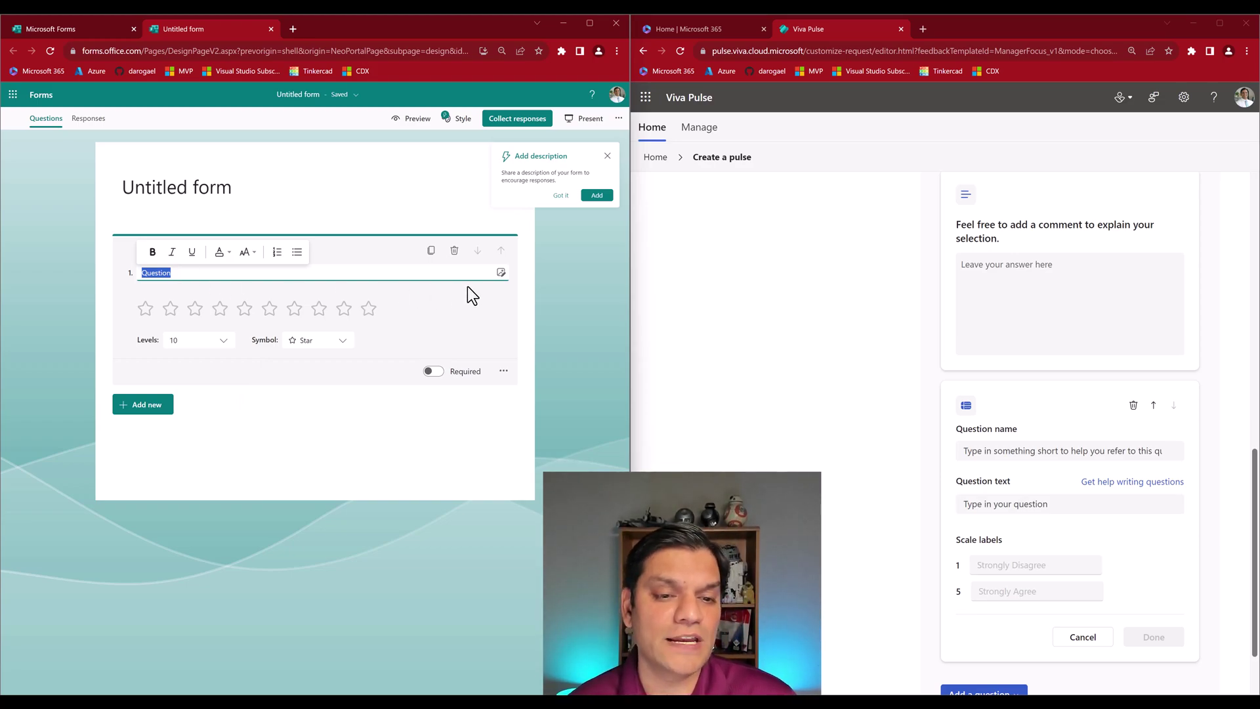
Open Insert media, preview the image search, return to the media options, and deselect the title
left_click(501, 273)
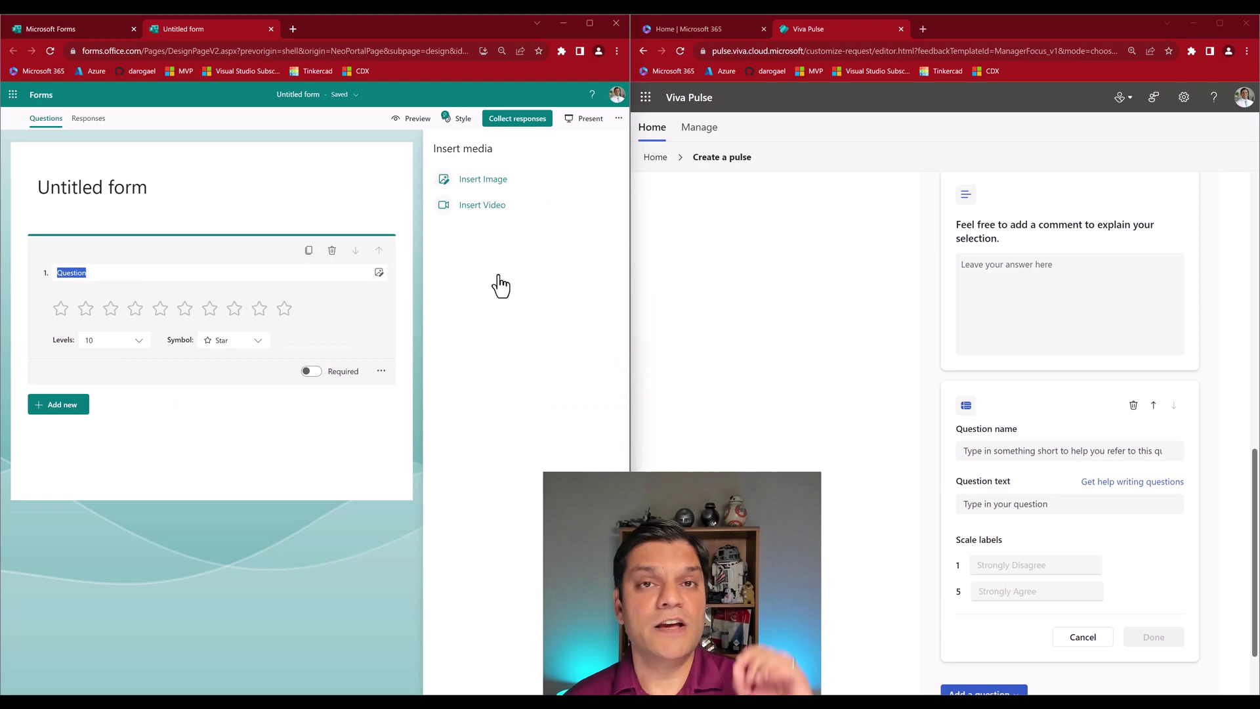
left_click(494, 187)
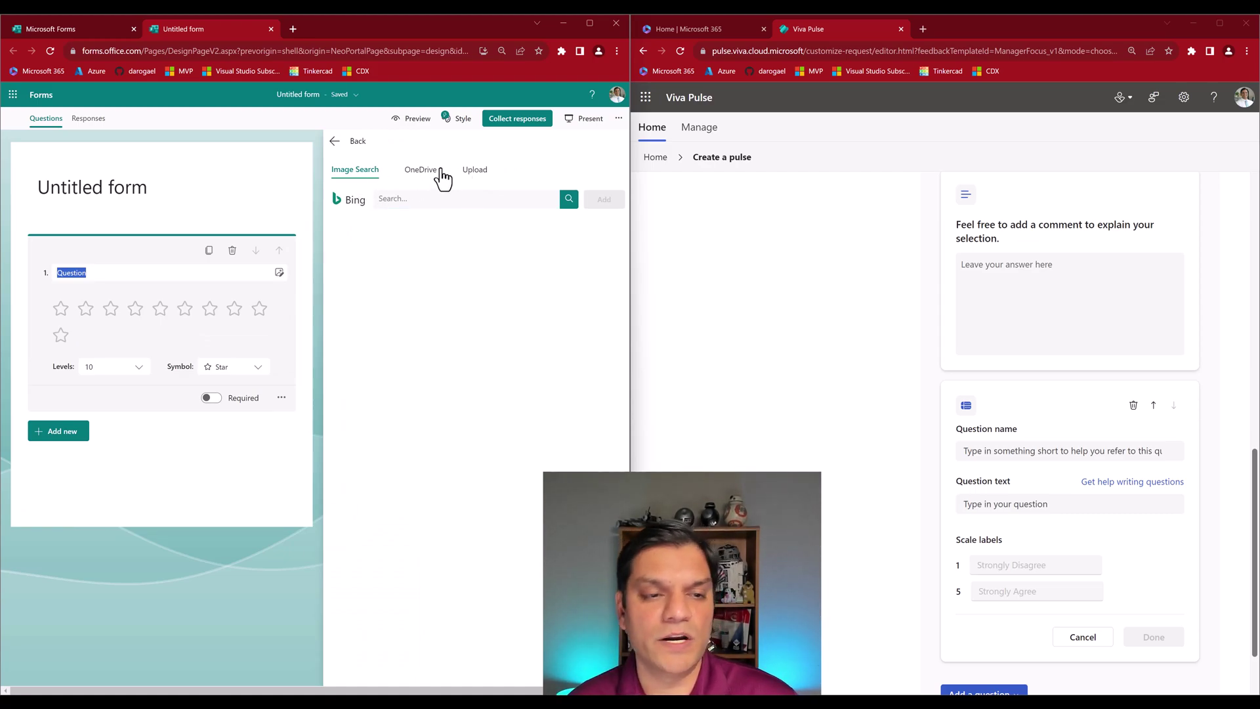
left_click(355, 142)
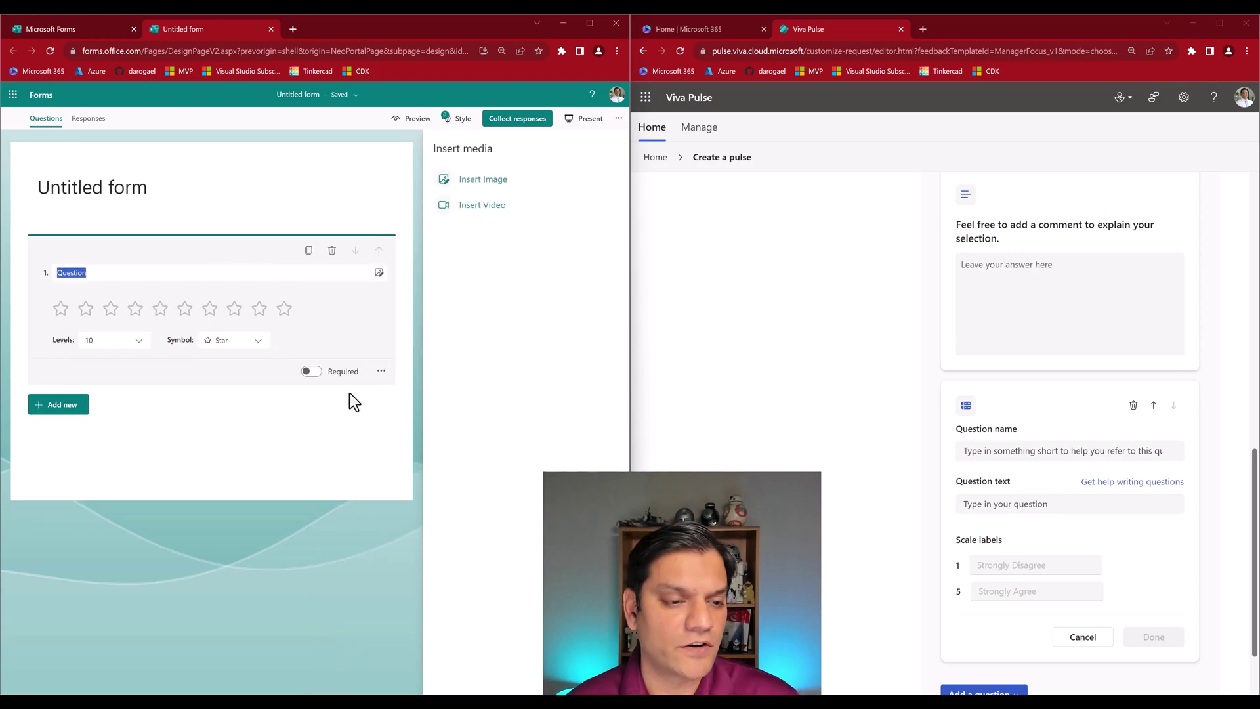
left_click(326, 436)
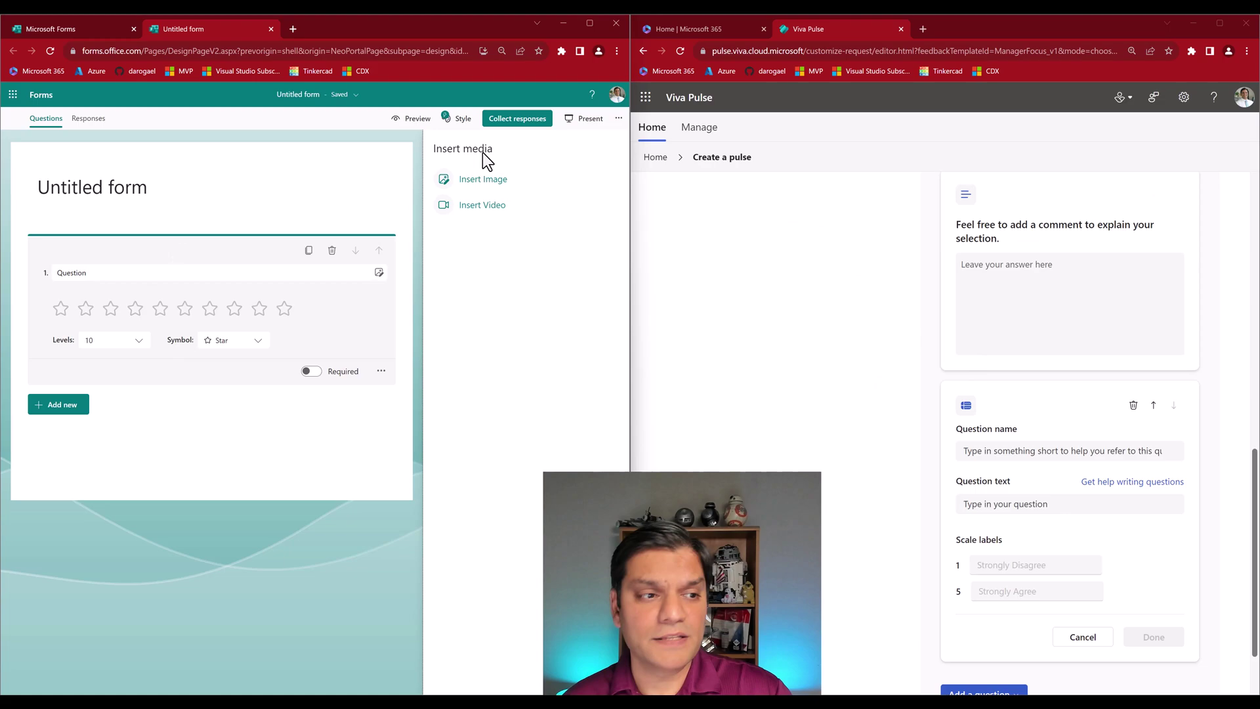
Add a Multiple Choice question to the pulse beneath the new rating question
scroll(788, 426, "down", 1)
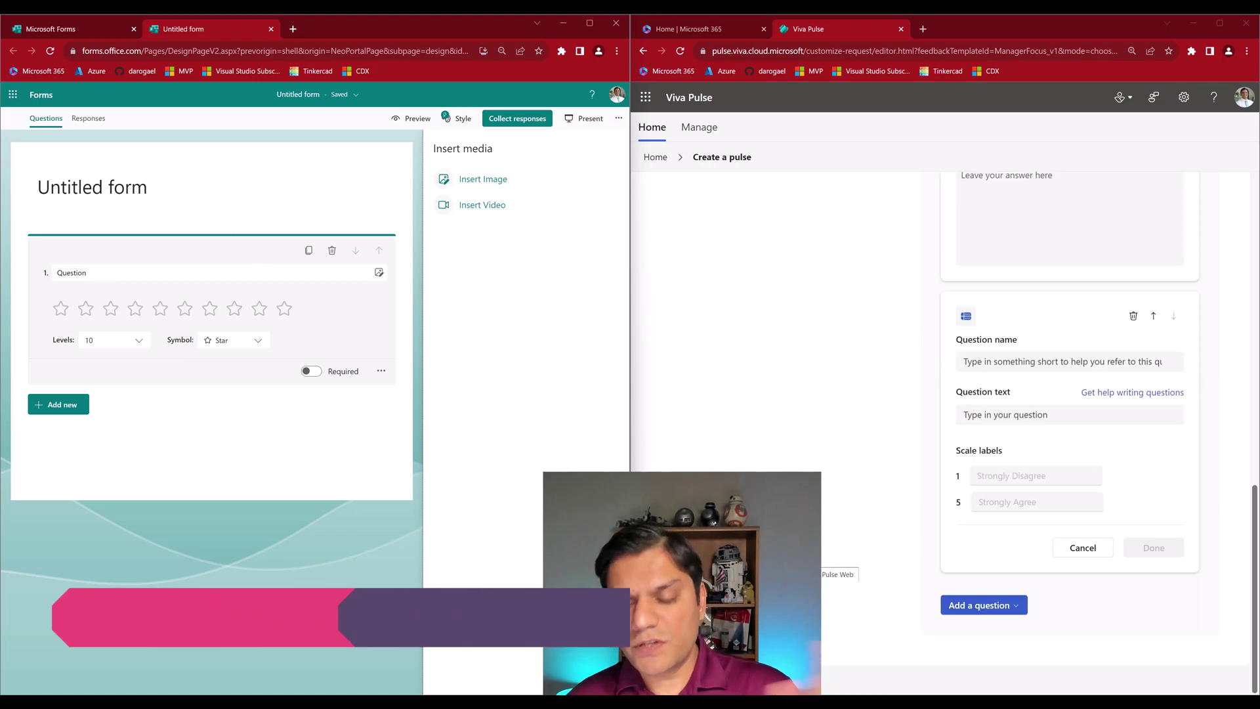
left_click(979, 607)
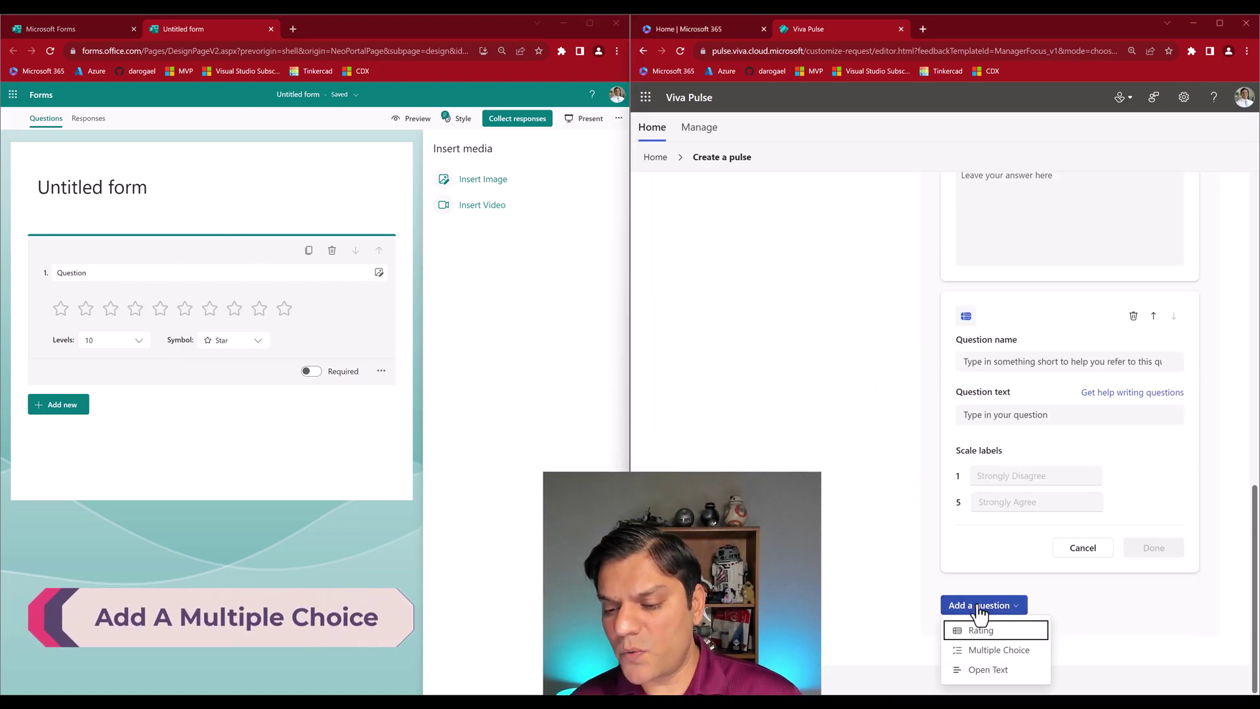
left_click(985, 654)
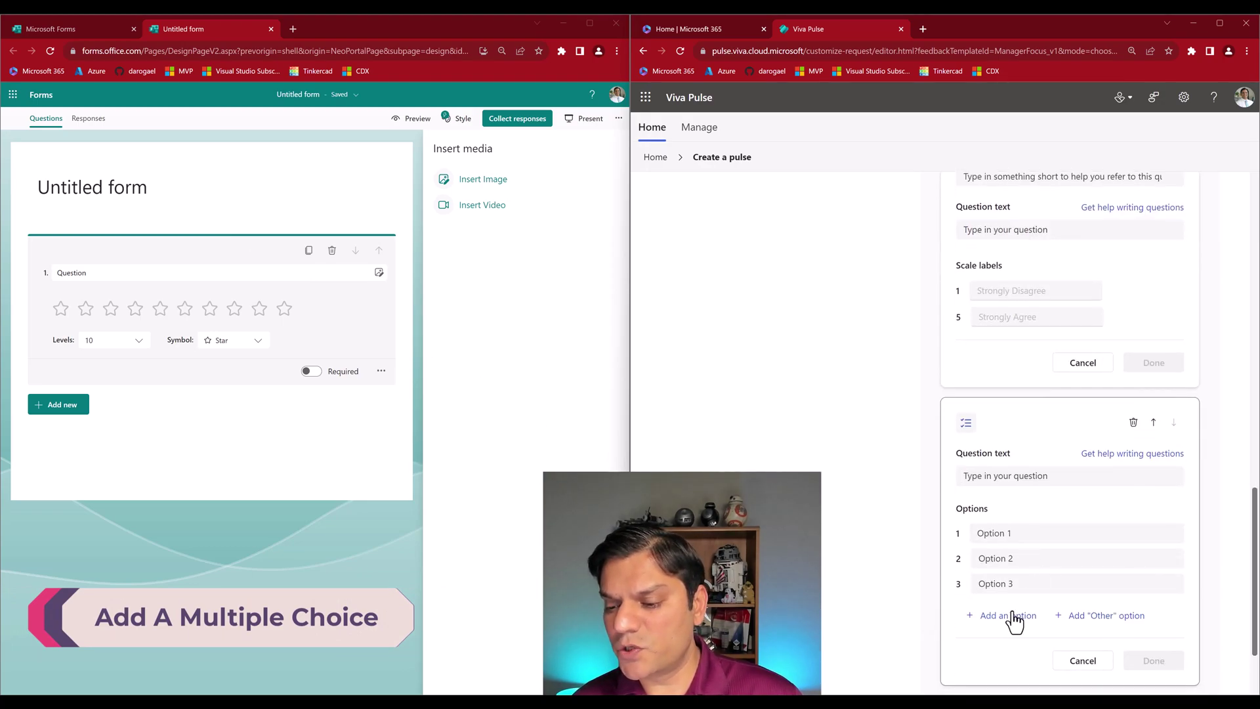
scroll(1009, 629, "down", 1)
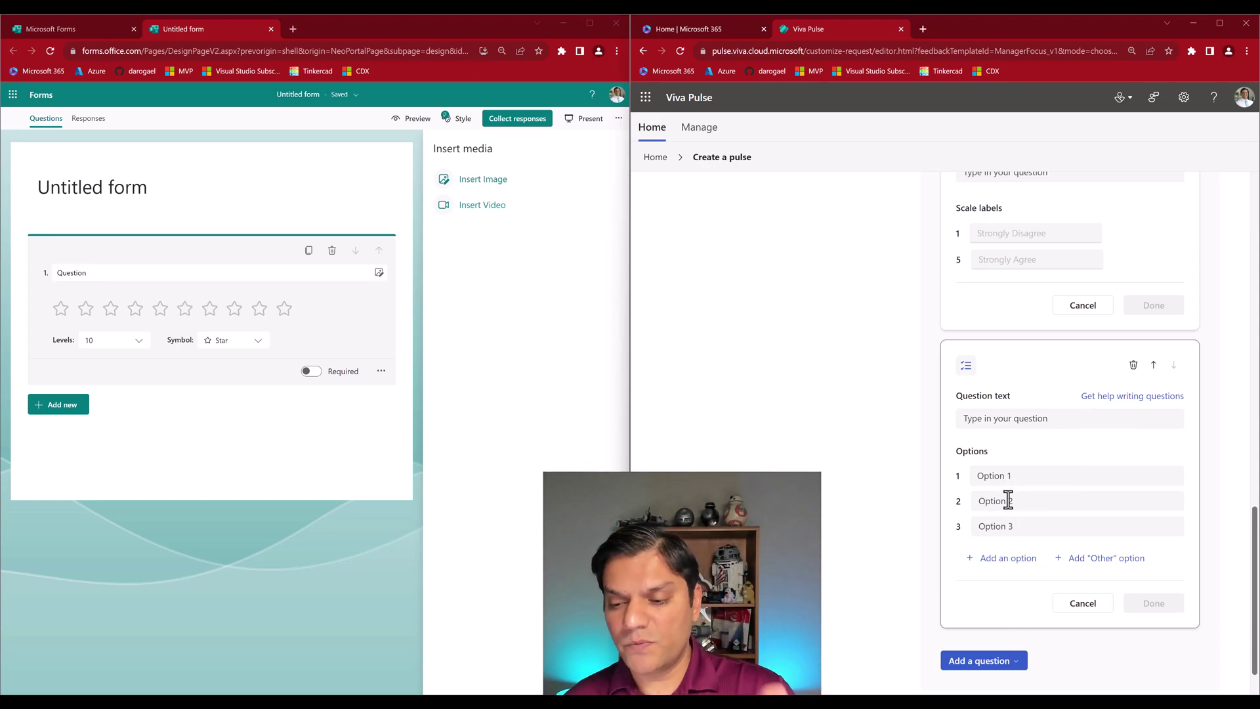
Add Options 4 through 10 and an Other choice to the multiple-choice question
left_click(1010, 560)
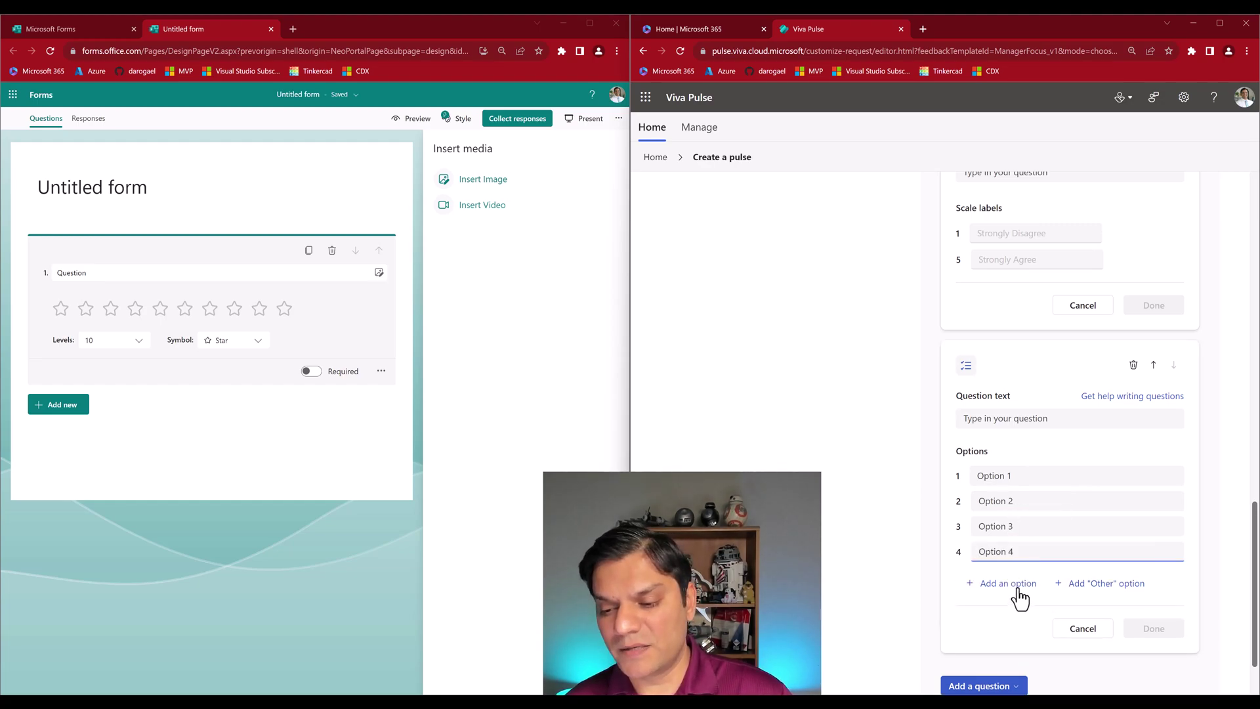
left_click(1020, 594)
left_click(1018, 599)
scroll(1018, 610, "down", 3)
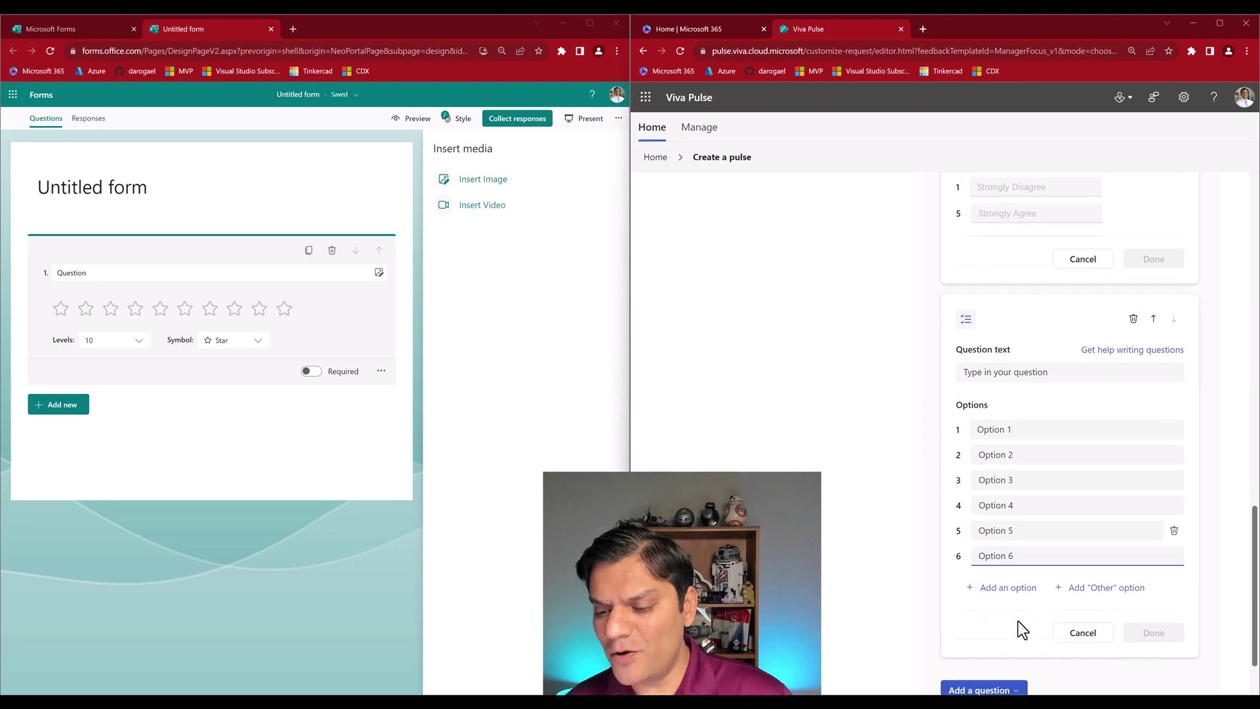
left_click(1006, 526)
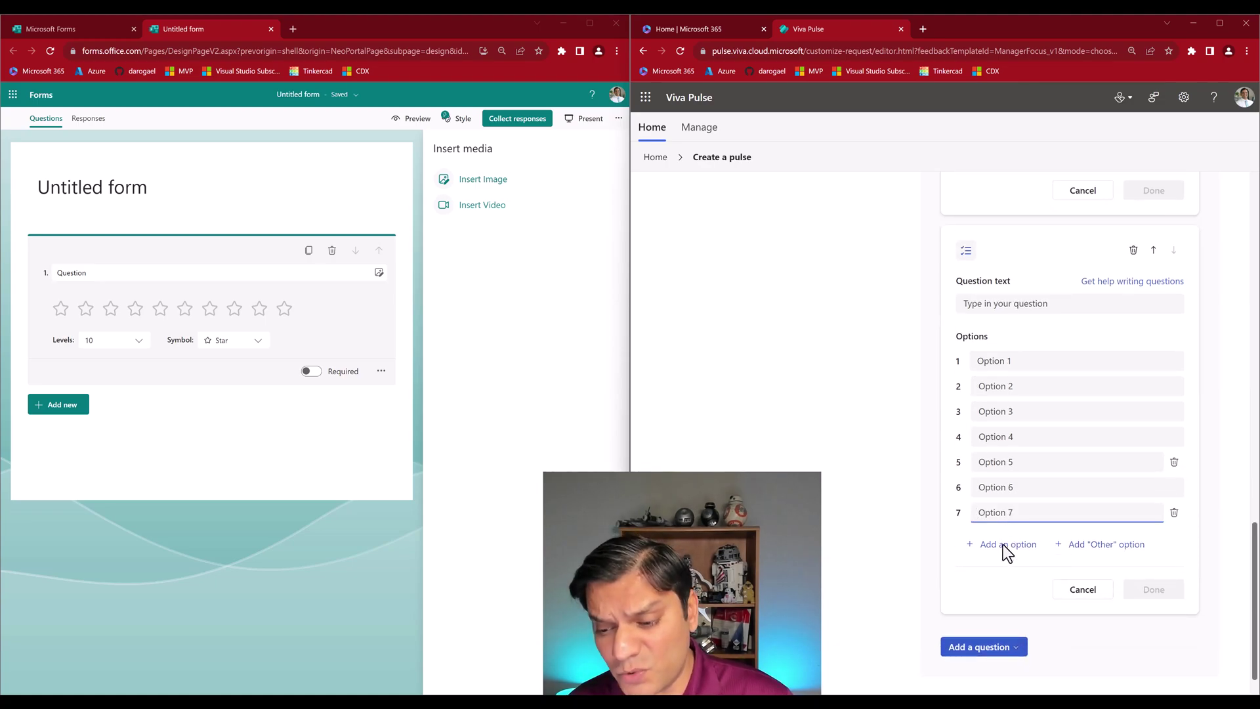
left_click(1003, 545)
left_click(1005, 570)
left_click(1007, 598)
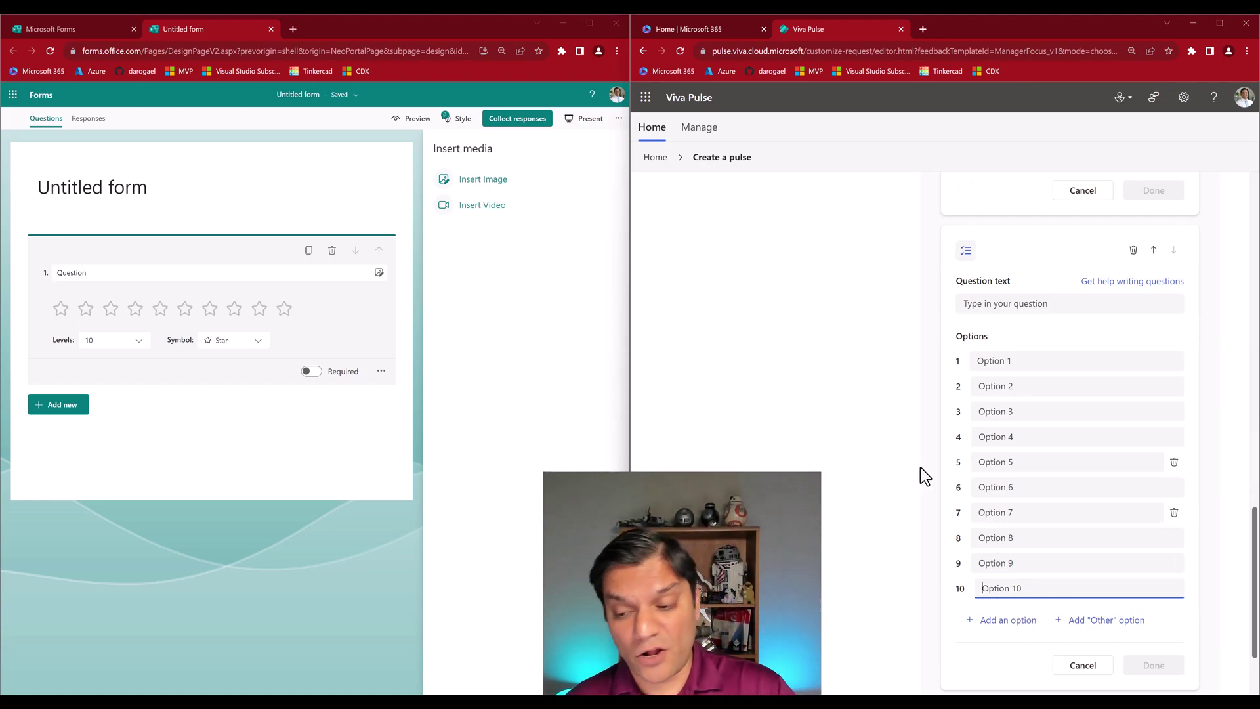
left_click(1066, 629)
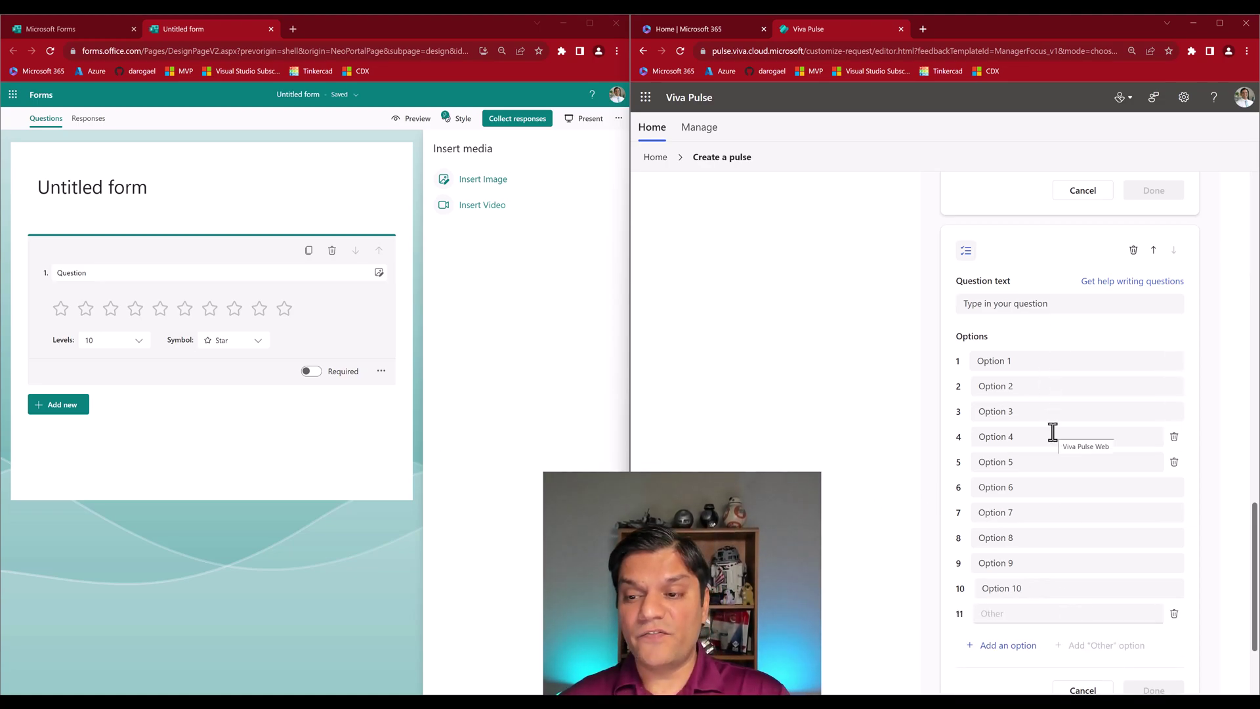
scroll(1082, 430, "down", 2)
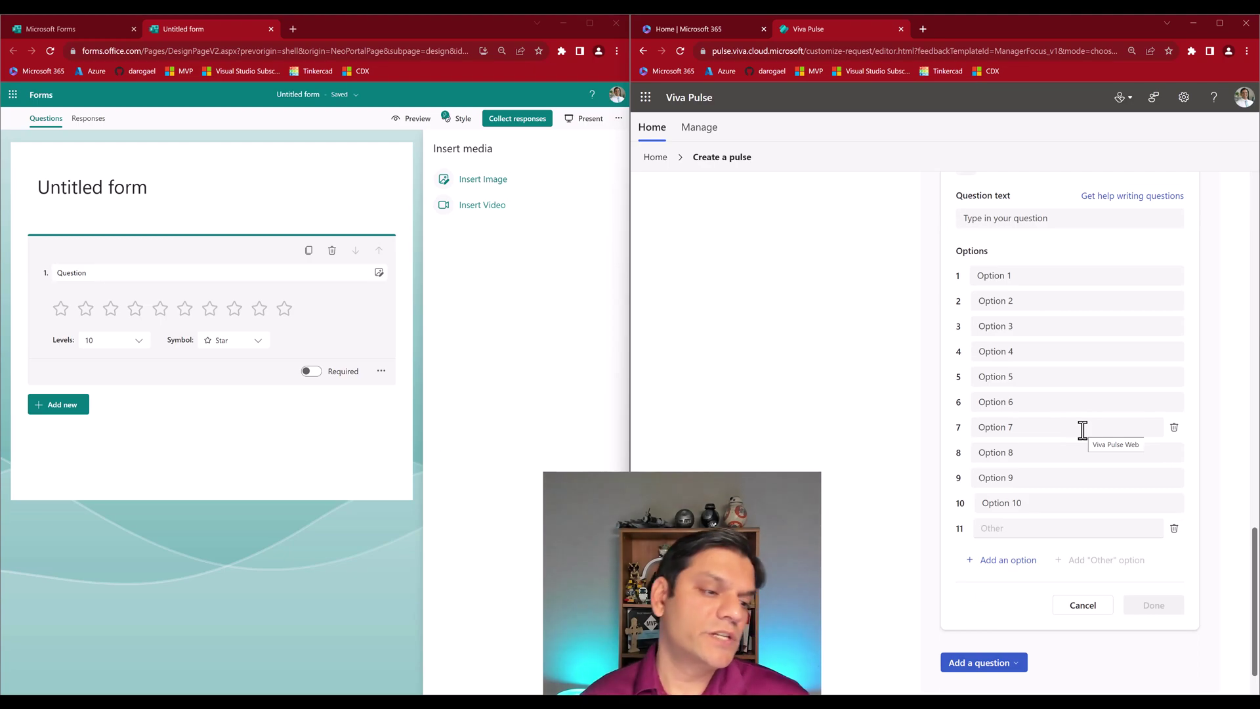
Add a Choice question as question 2 and turn on Multiple answers
left_click(47, 408)
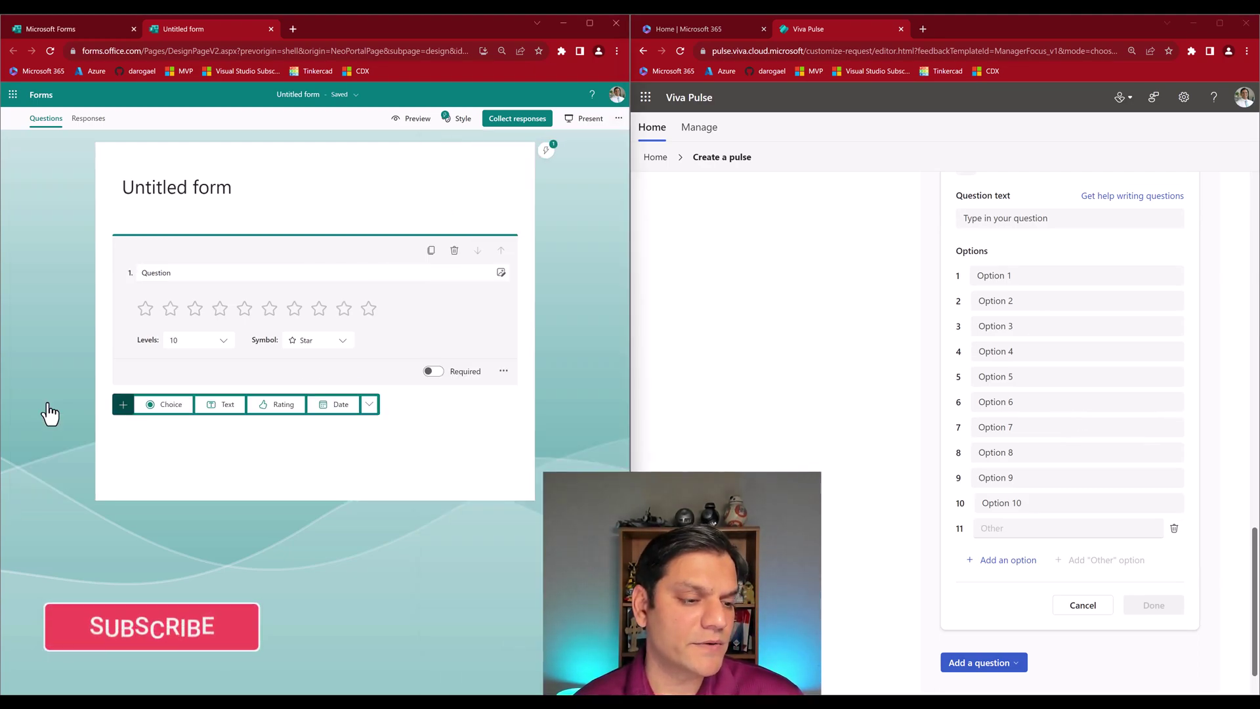
left_click(147, 412)
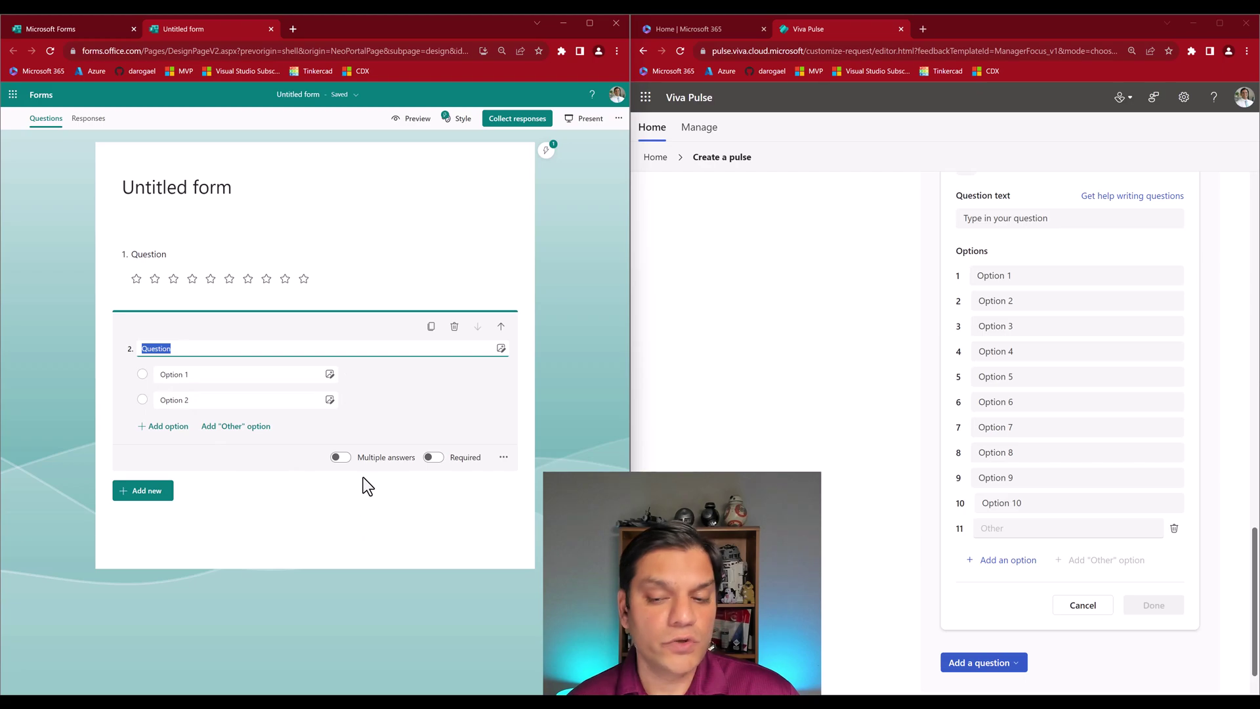
left_click(341, 458)
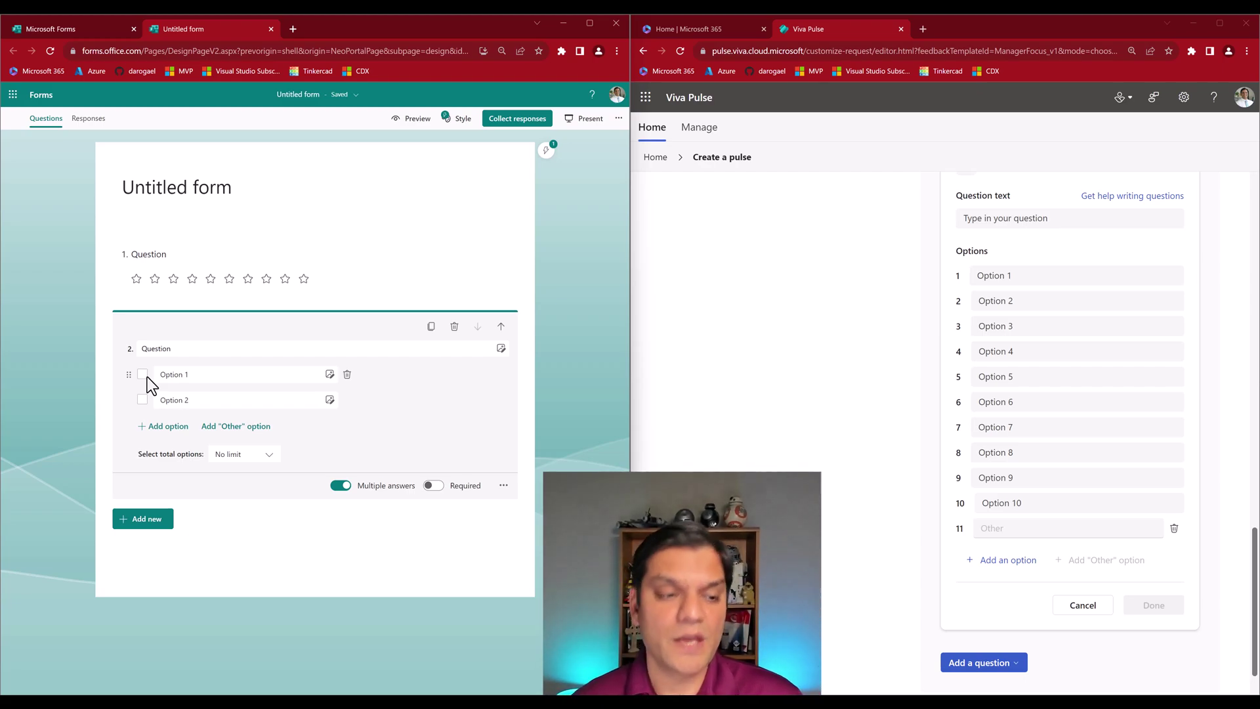
Extend question 2's options up to Option 10 and add an Other choice
left_click(184, 401)
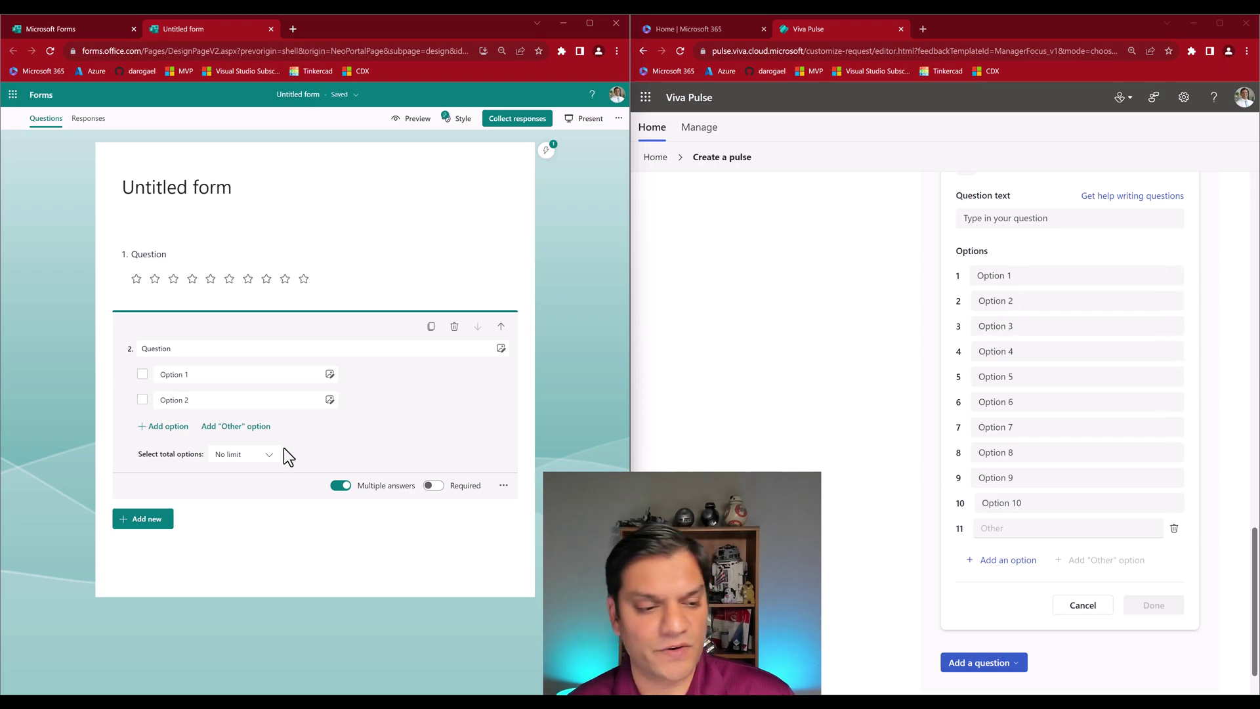
left_click(161, 426)
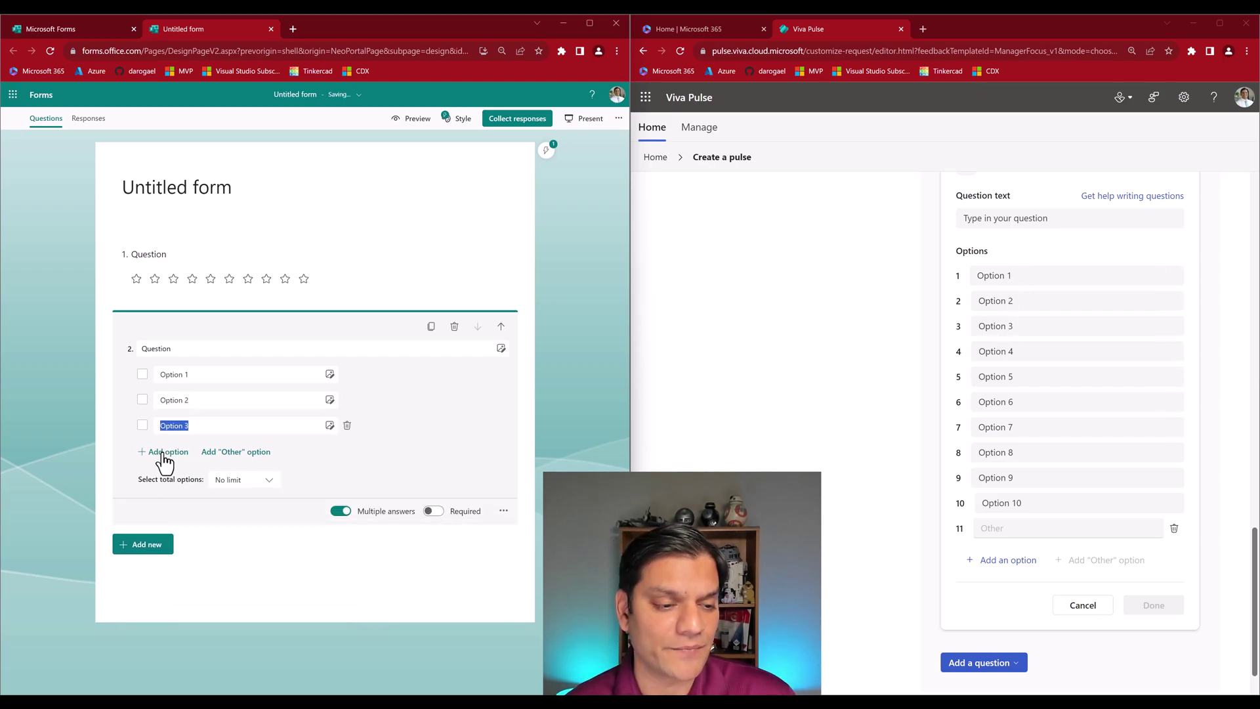
left_click(163, 453)
left_click(161, 477)
left_click(162, 502)
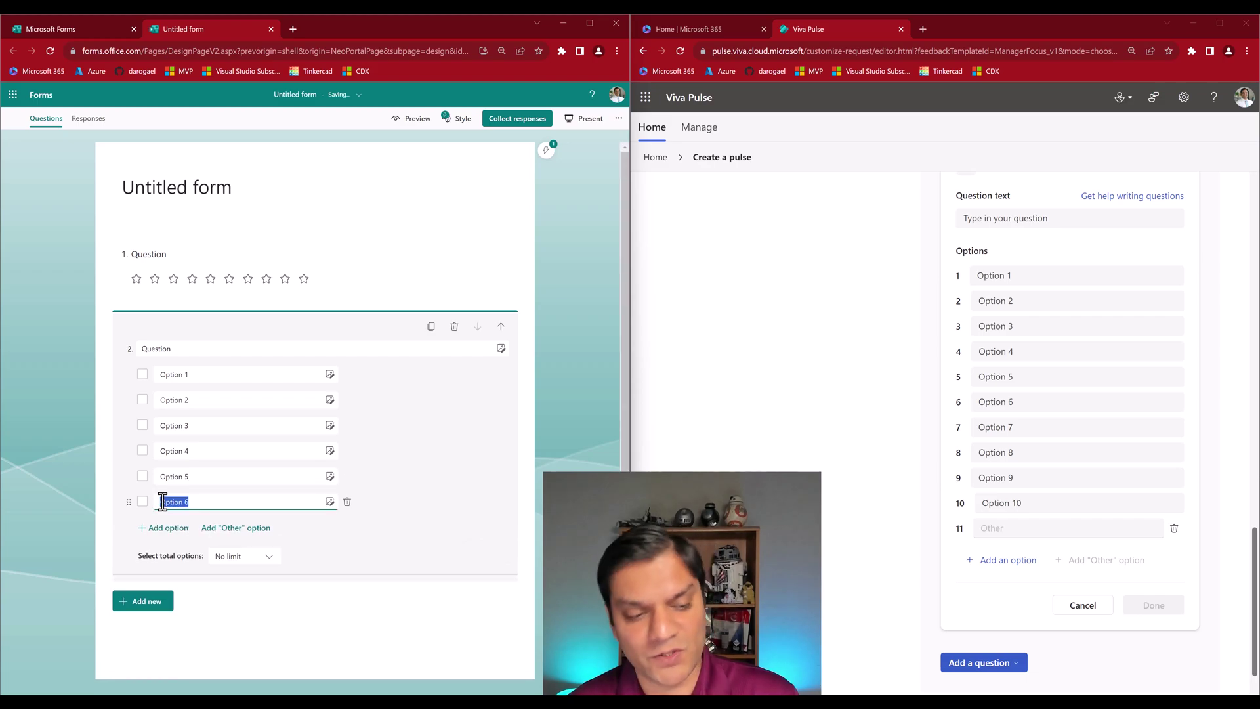
left_click(164, 529)
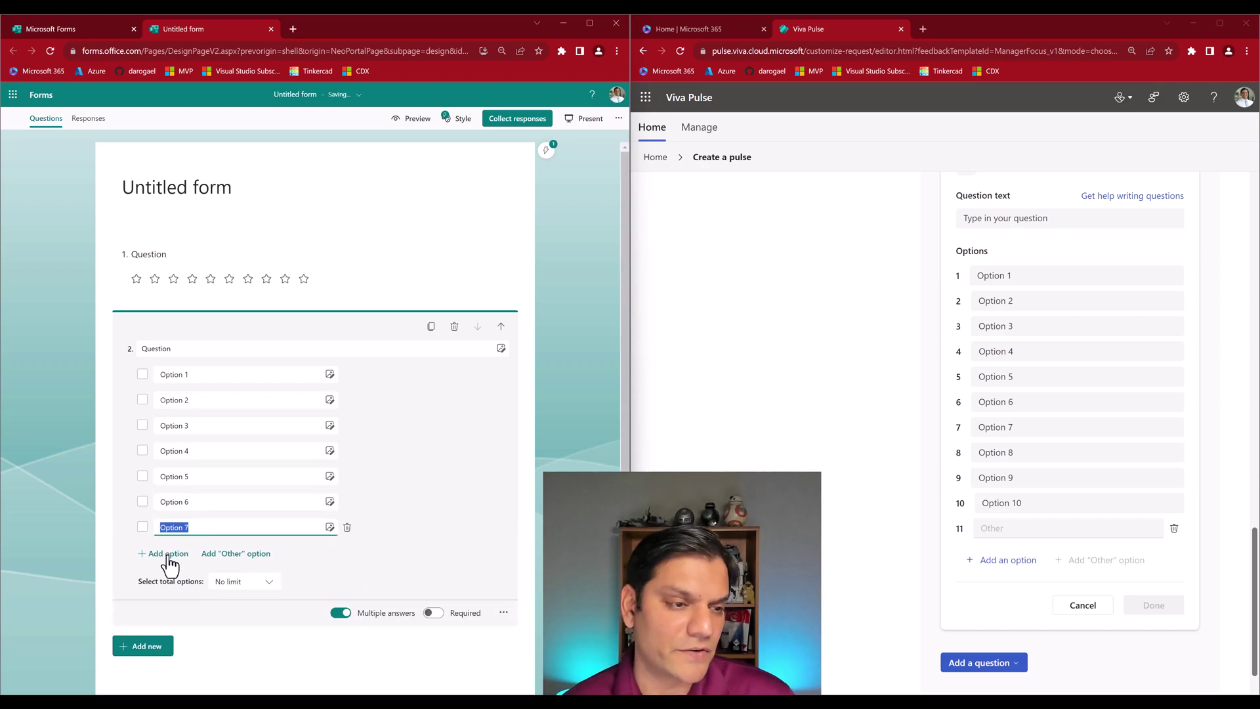
left_click(168, 554)
left_click(170, 581)
left_click(168, 605)
scroll(151, 597, "down", 2)
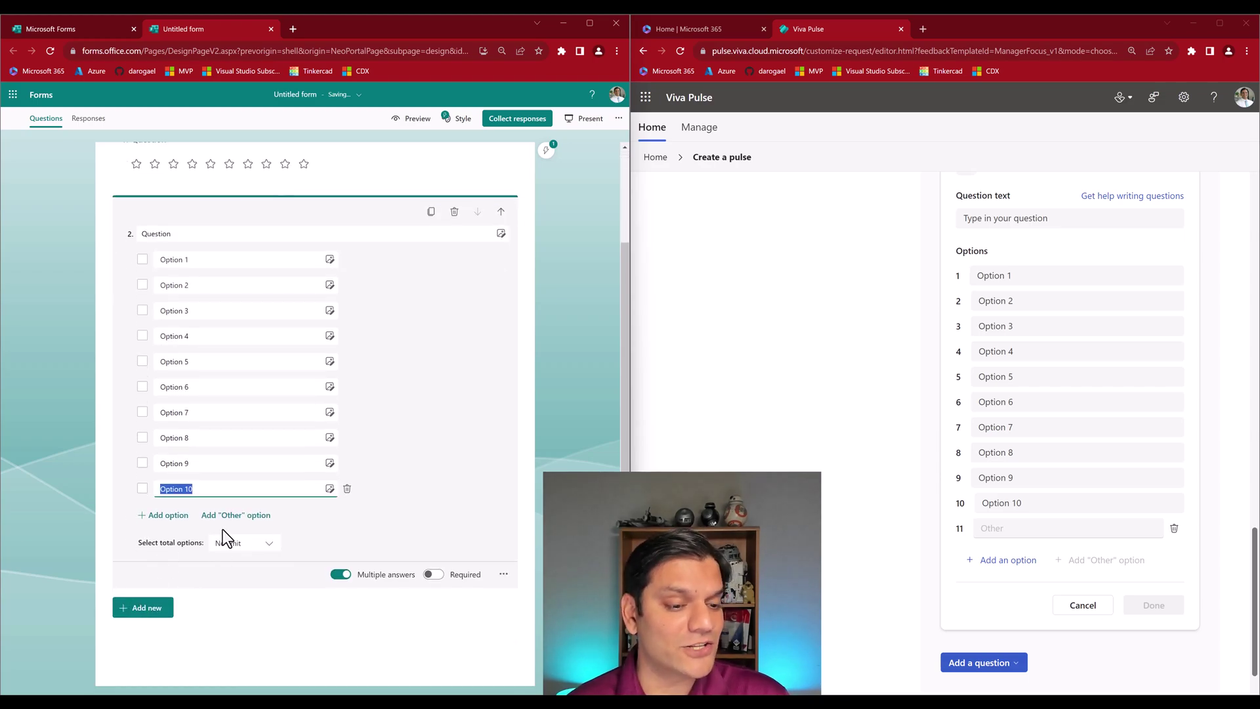
left_click(226, 516)
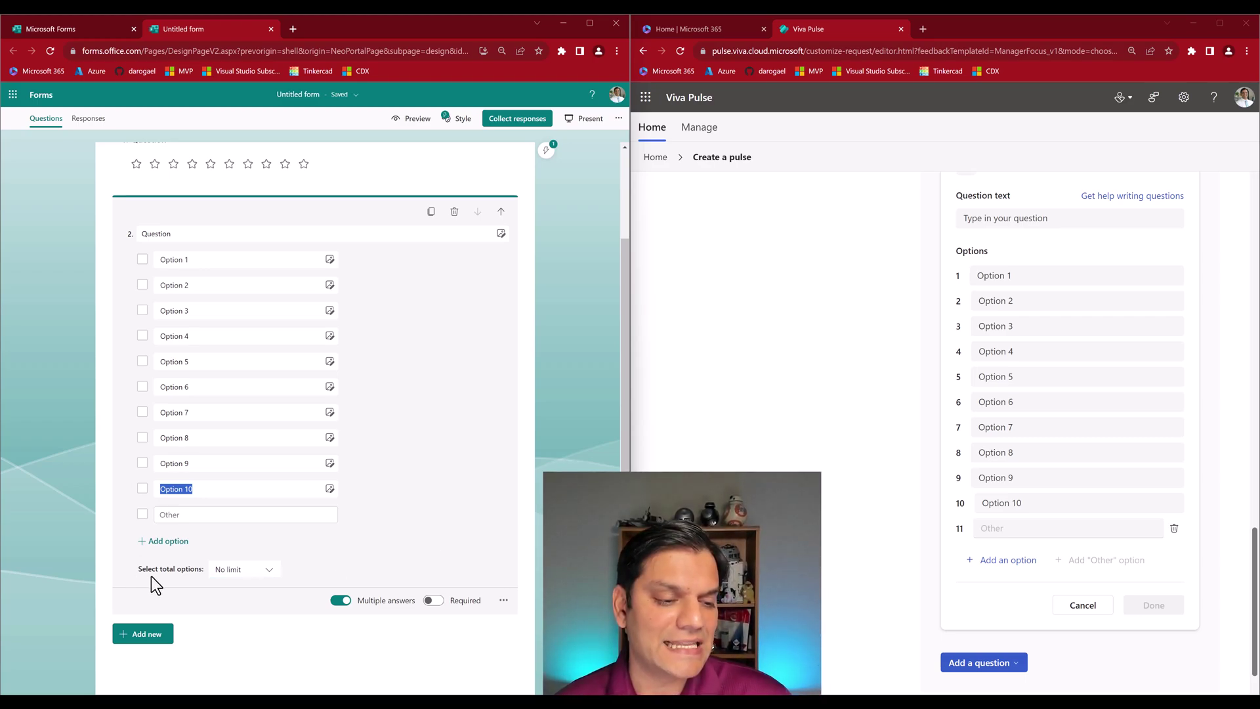
Set question 2's selection limit rule to At most 2 options instead of Equal to
left_click(231, 572)
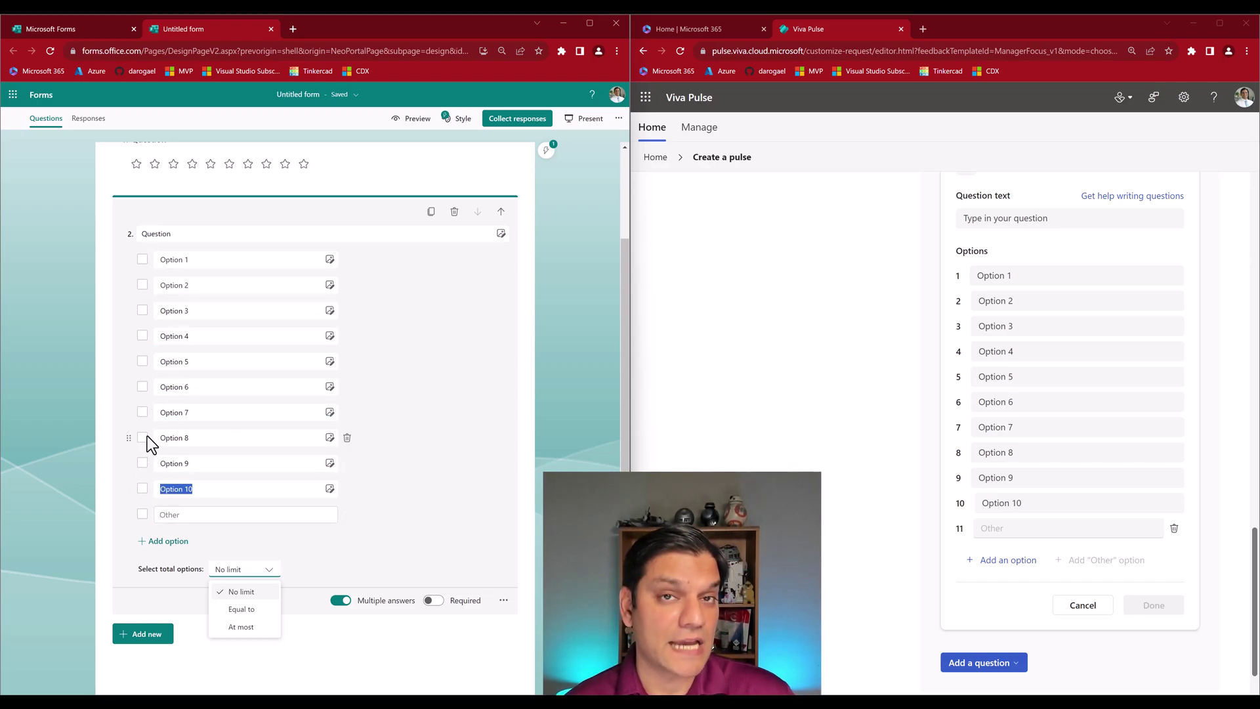
left_click_drag(174, 489, 184, 543)
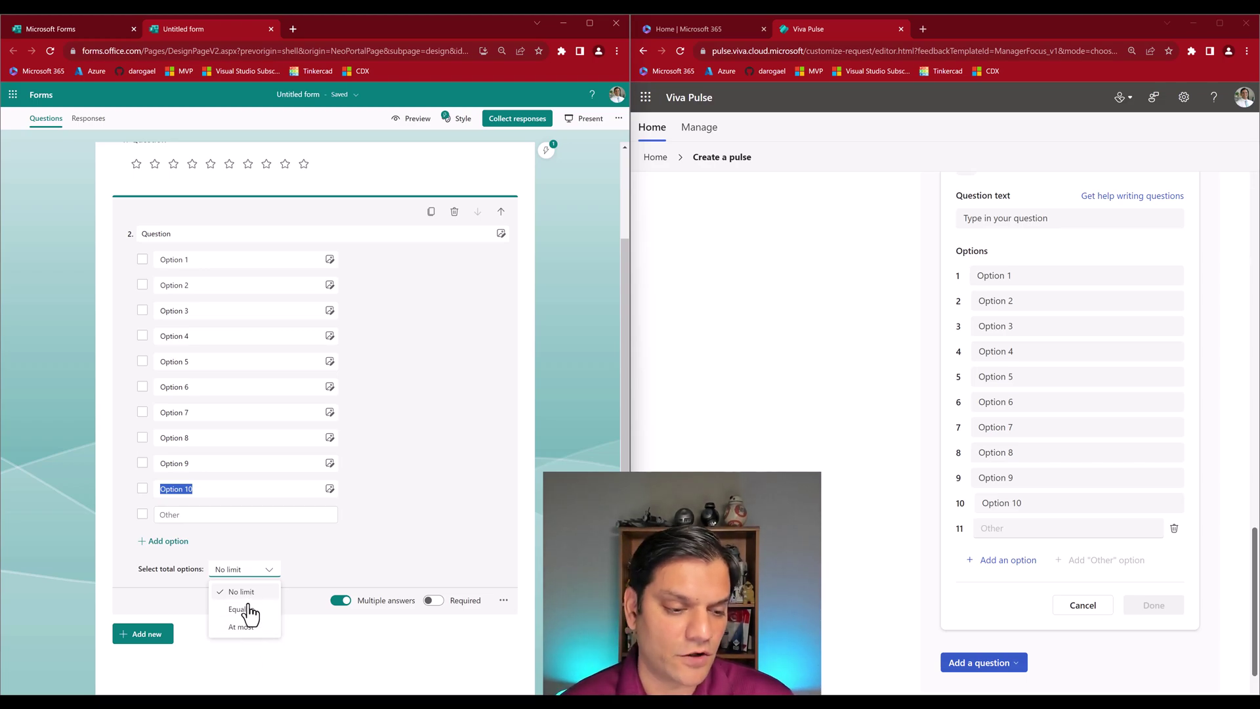
left_click(250, 612)
left_click(346, 574)
scroll(338, 643, "down", 3)
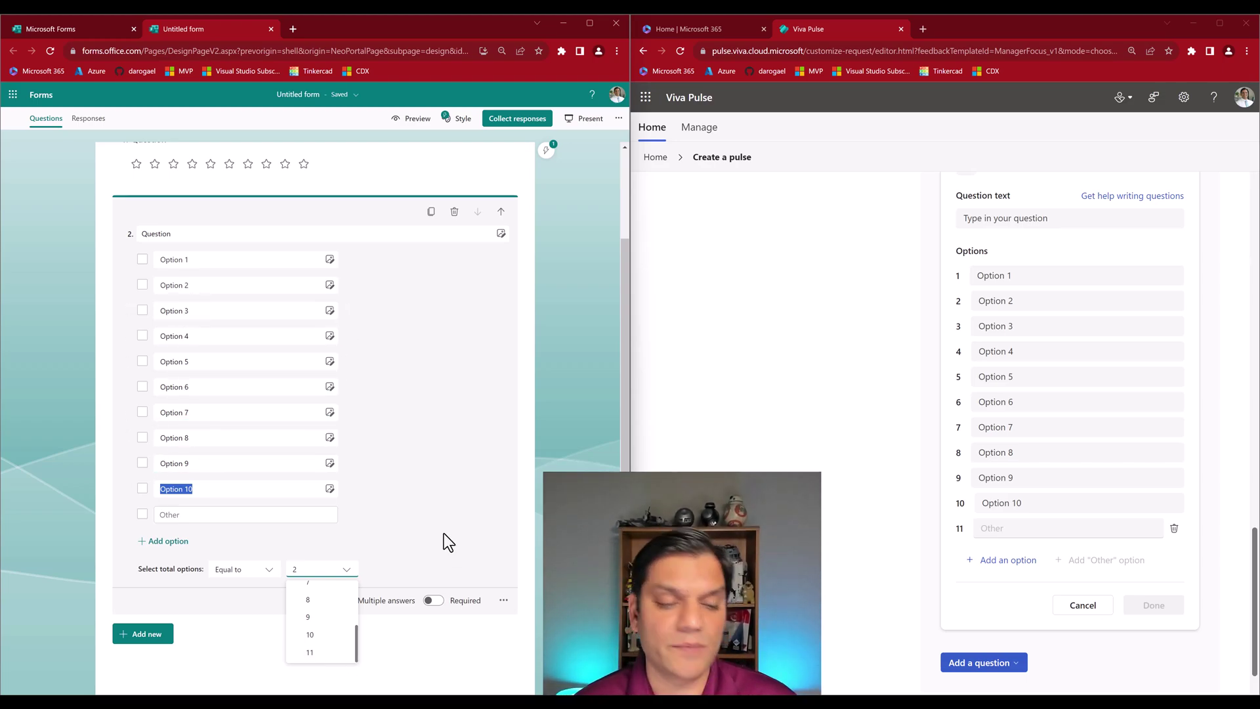
left_click(442, 499)
left_click(247, 570)
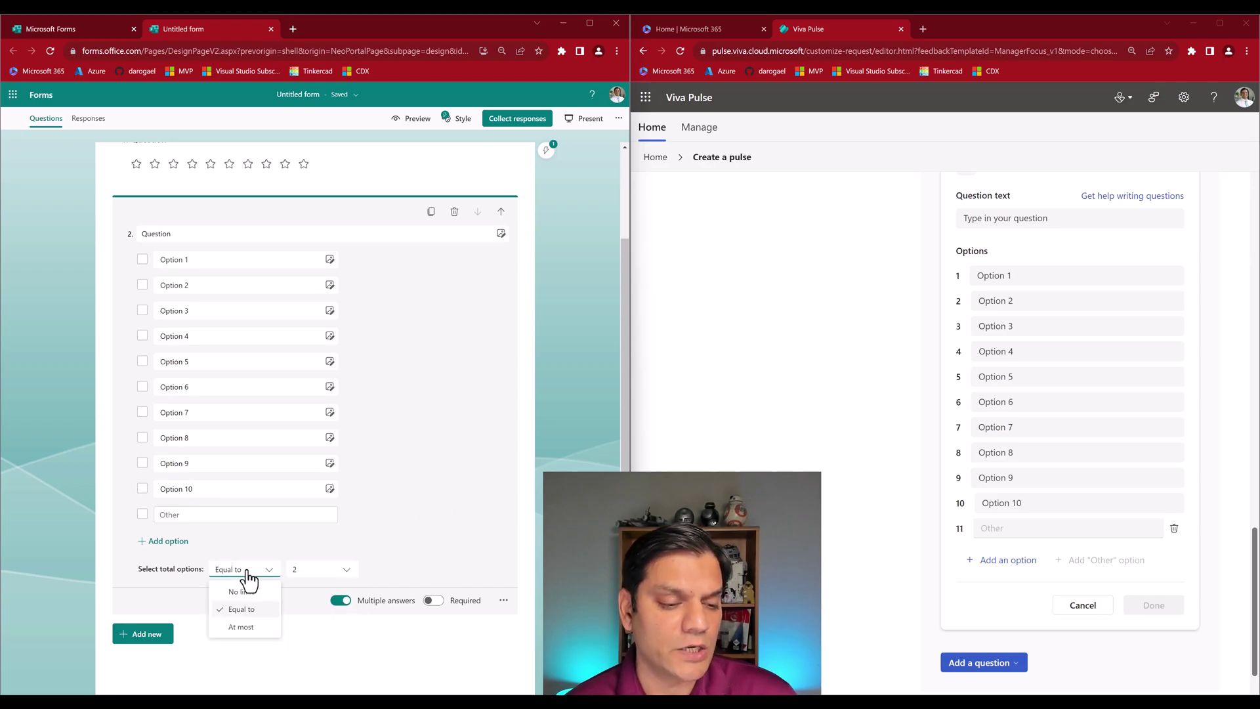
left_click(240, 628)
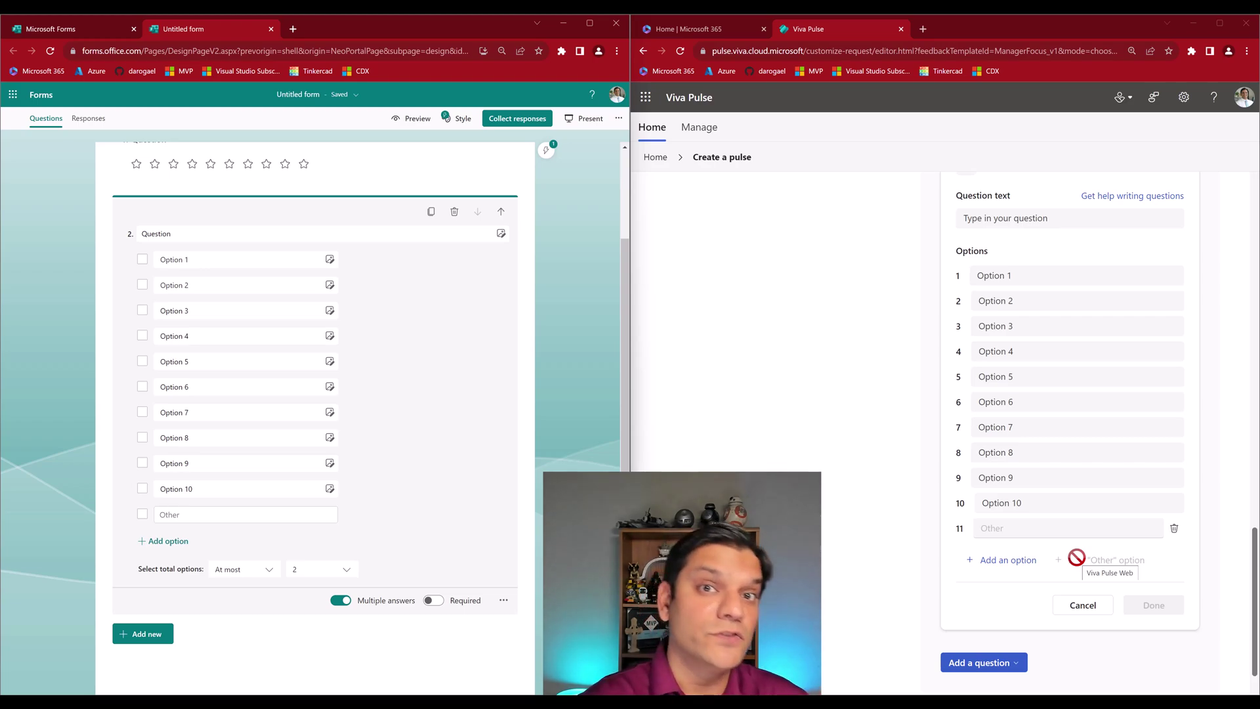
Add a blank Open Text question as the pulse's fourth question and place the cursor in its Question text field
left_click(983, 663)
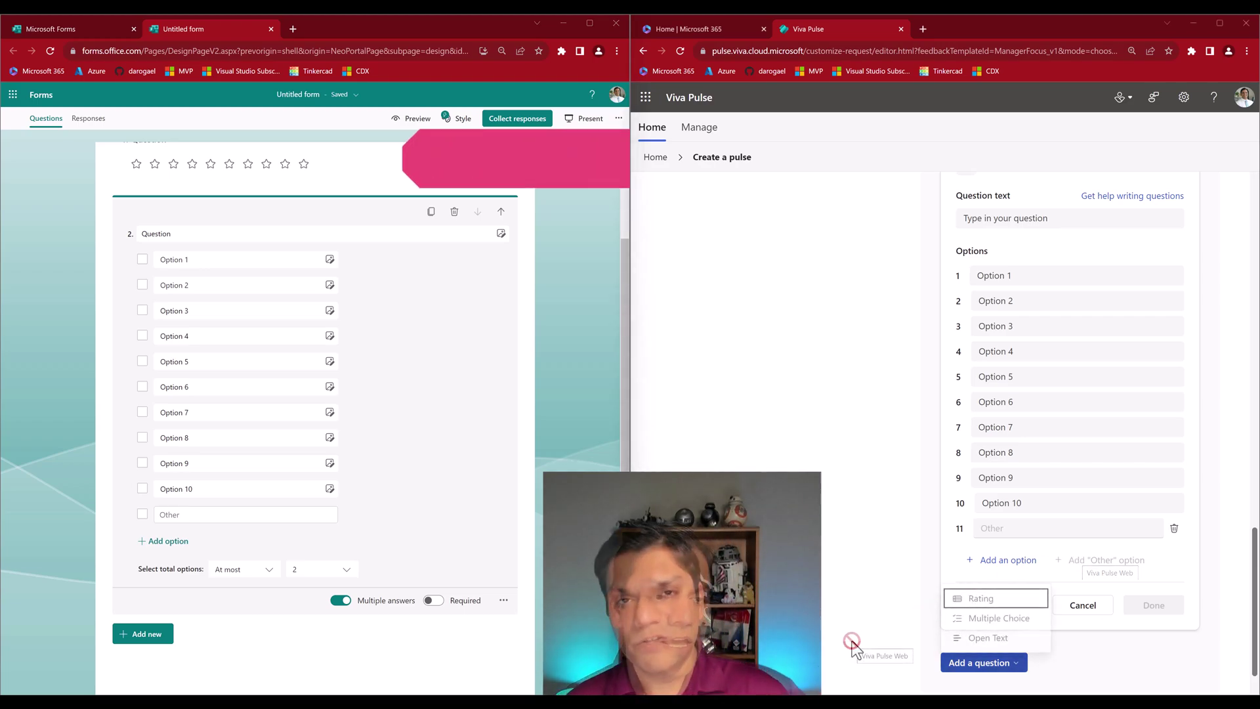
left_click(988, 642)
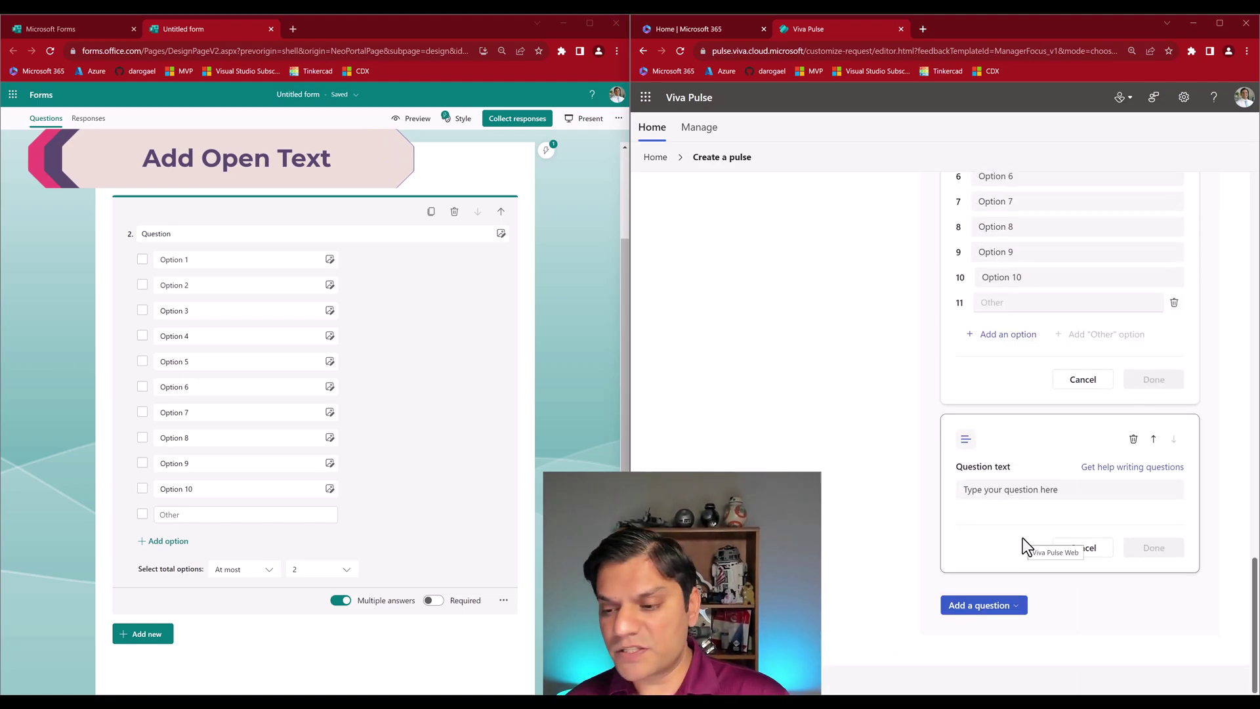
left_click(1018, 491)
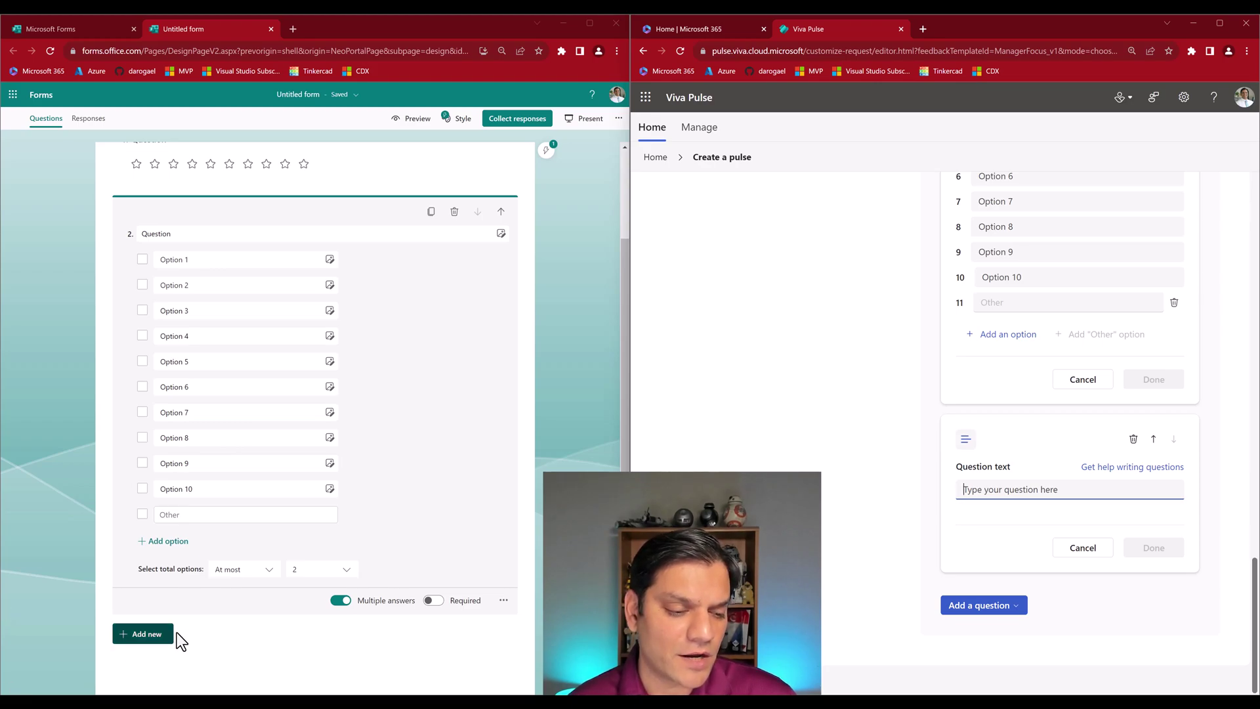
Add a Text question as question 3 of the form
left_click(161, 635)
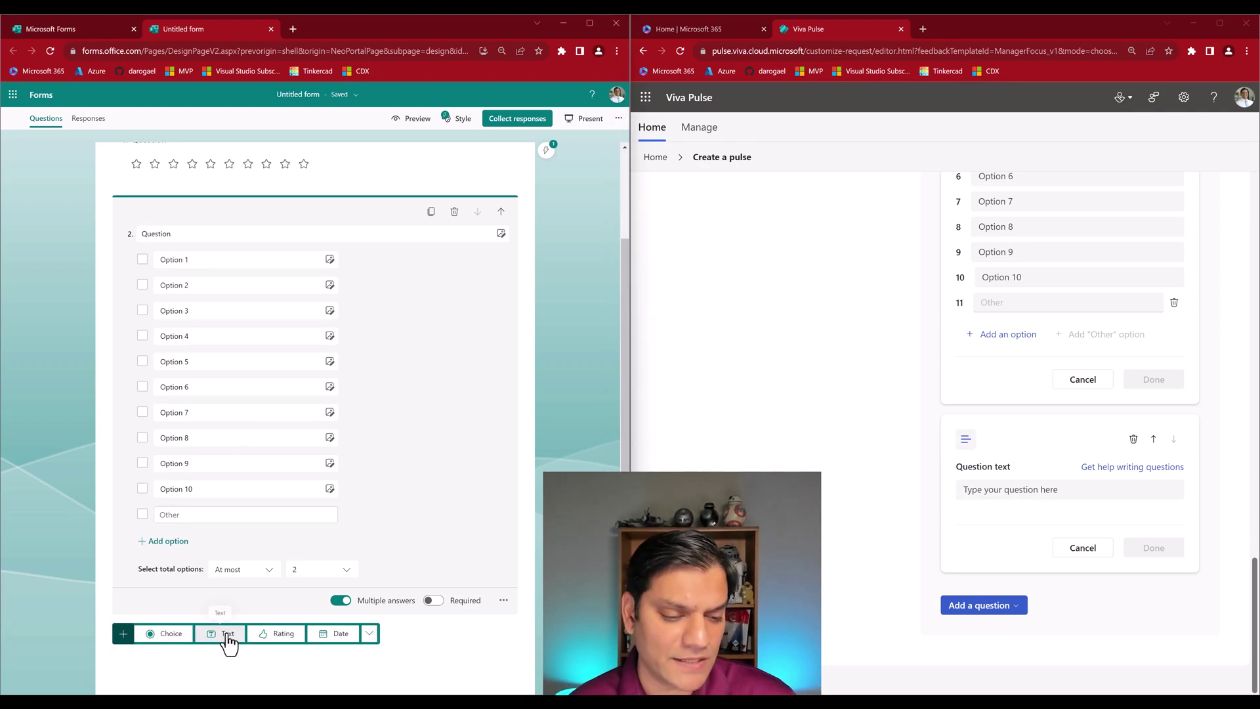
left_click(227, 635)
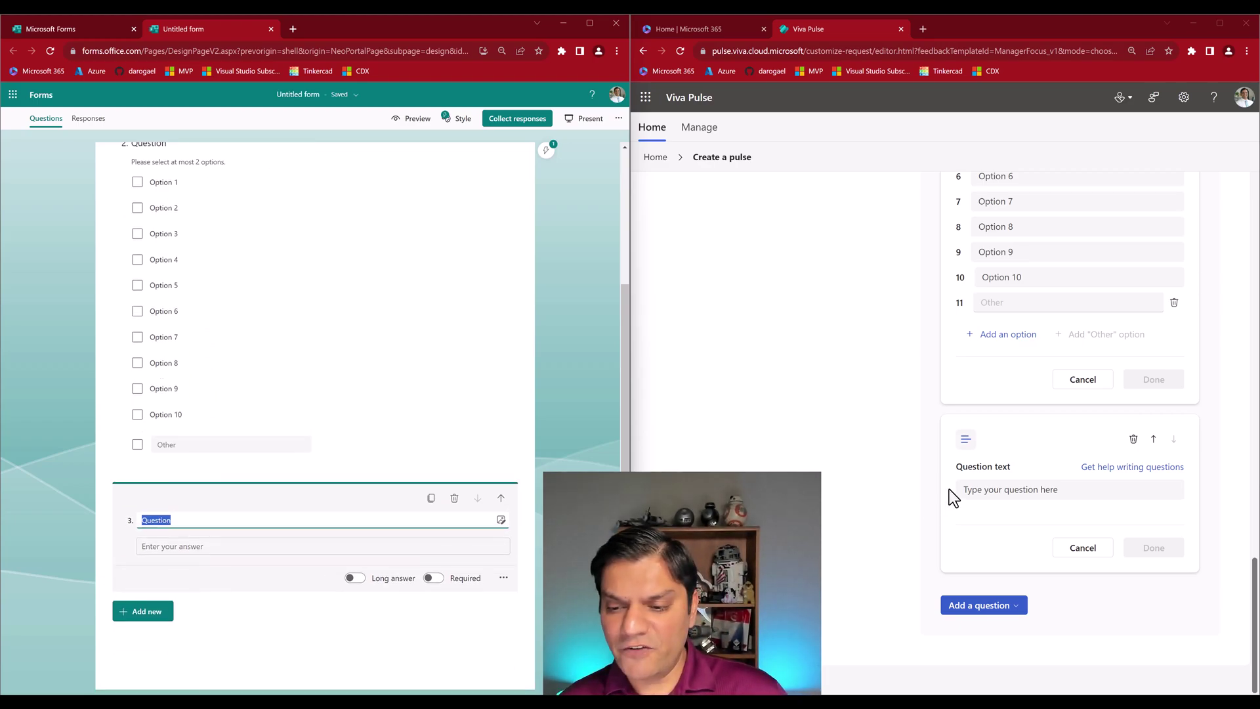
scroll(530, 552, "down", 1)
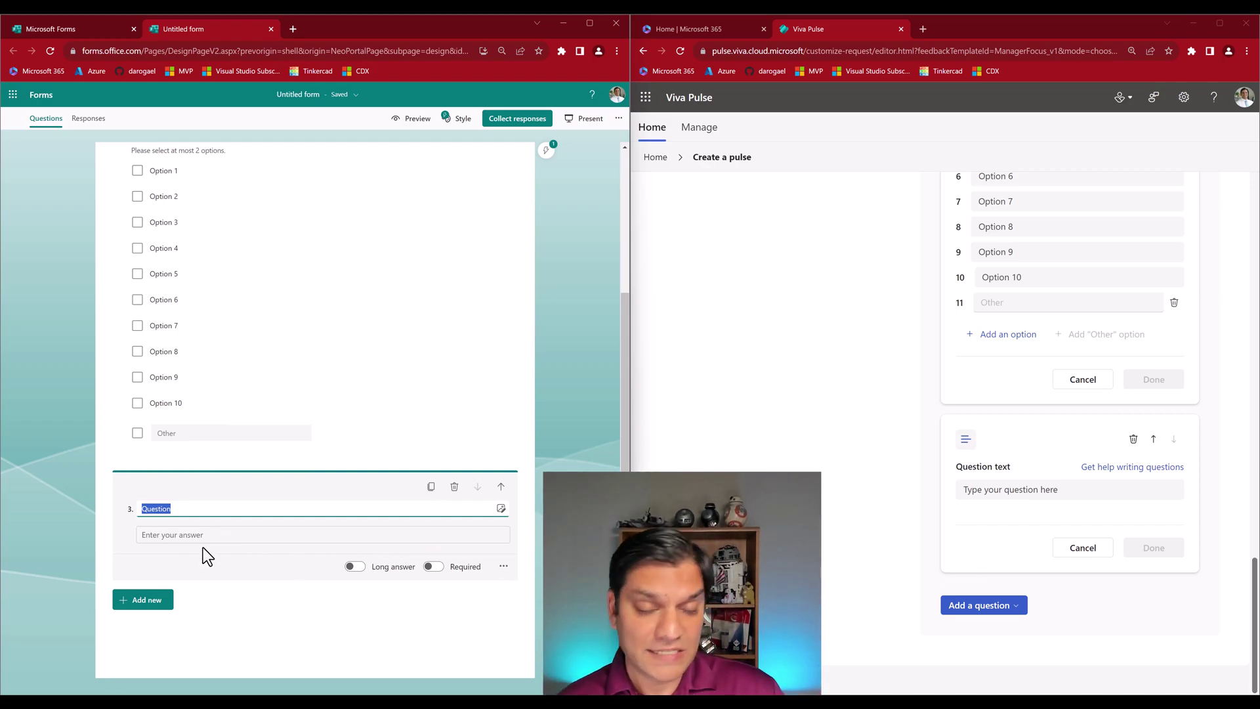
Turn on Long answer for question 3 and make its answer box taller
left_click(356, 572)
left_click(355, 568)
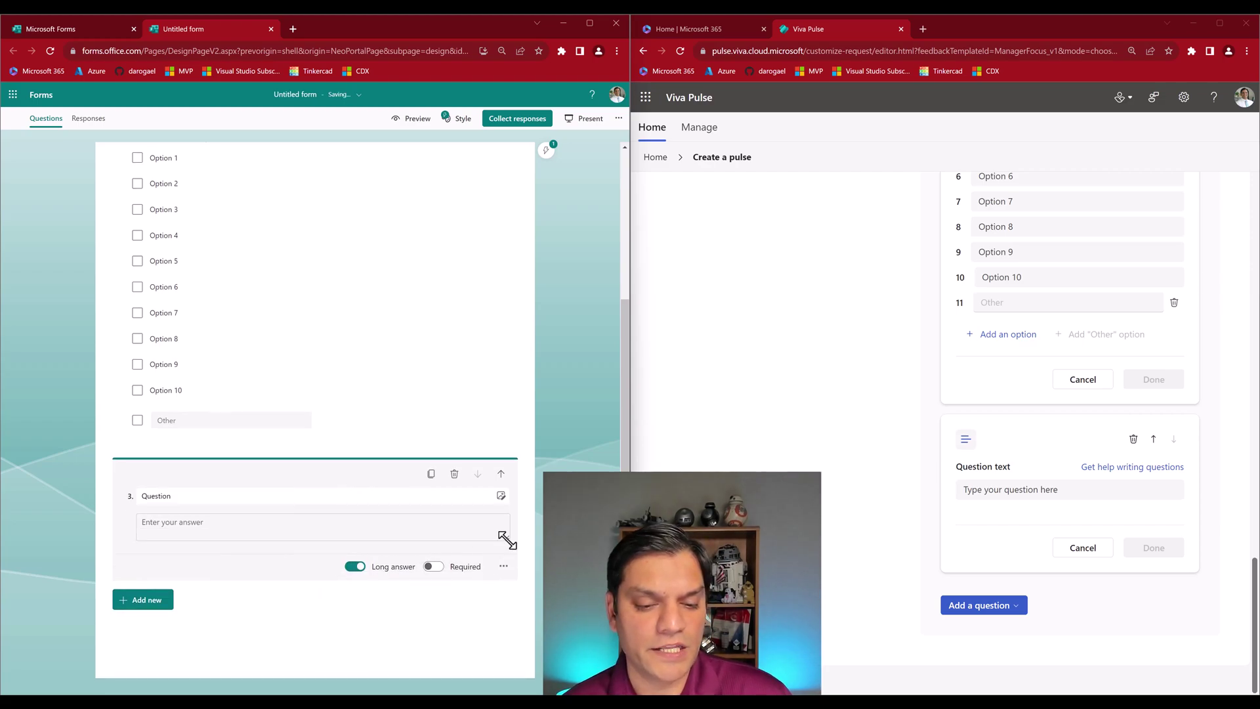
left_click_drag(505, 537, 511, 596)
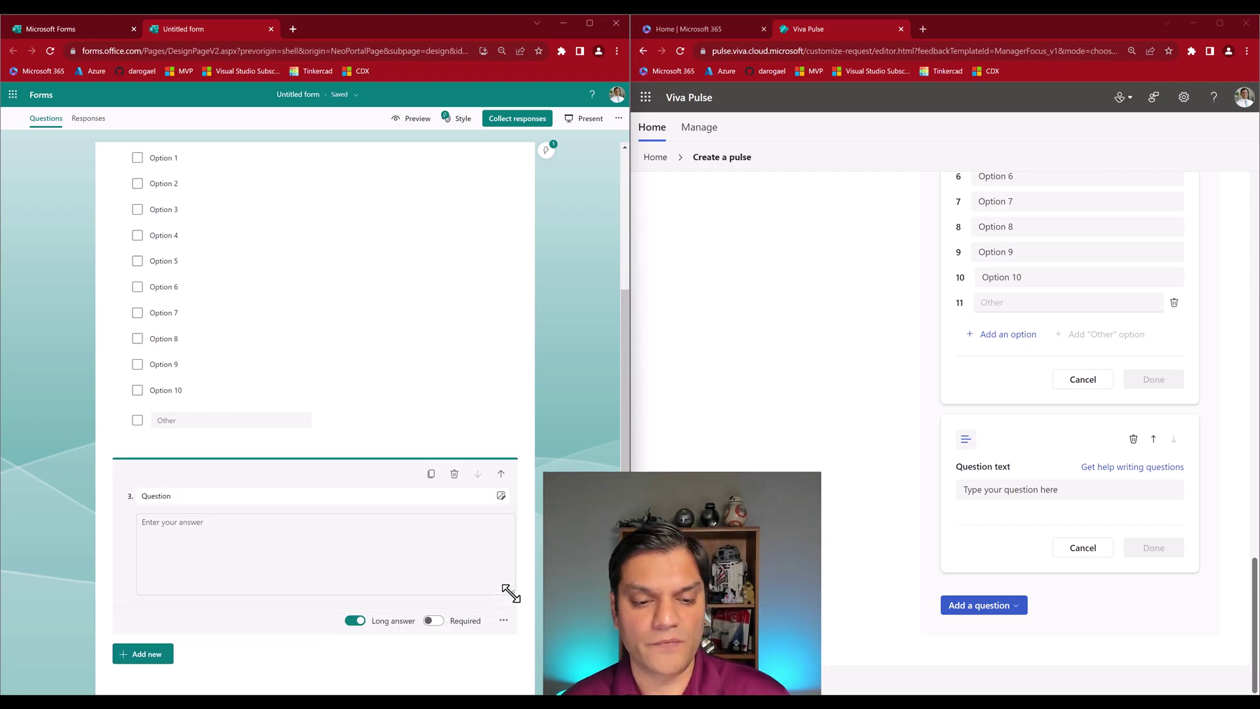